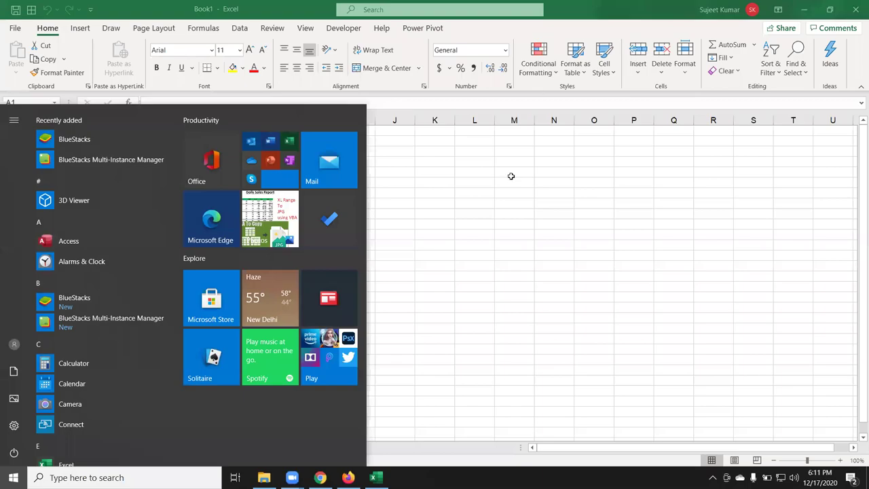
# Dismiss the Start menu, zoom the empty Sheet1 to 265%, and select cell B2
pyautogui.click(184, 168)
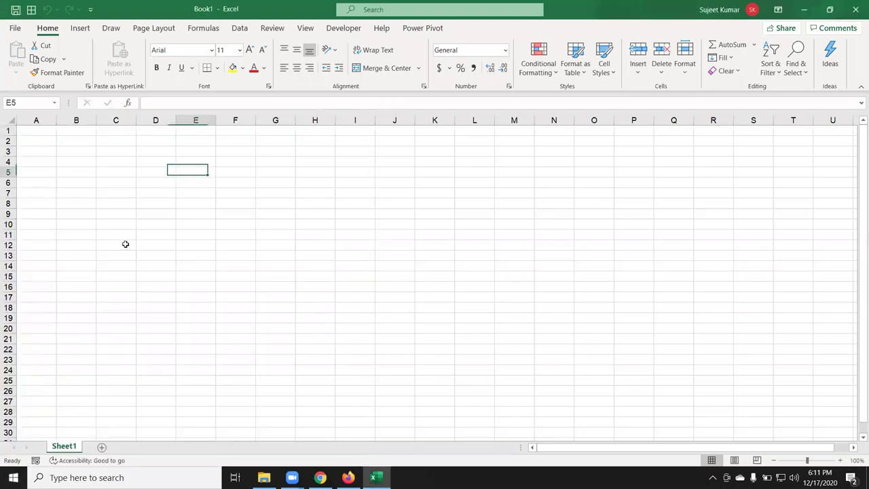
pyautogui.keyDown('ctrl'); pyautogui.scroll(5, 151, 224); pyautogui.keyUp('ctrl')
pyautogui.keyDown('ctrl'); pyautogui.scroll(3, 151, 225); pyautogui.keyUp('ctrl')
pyautogui.keyDown('ctrl'); pyautogui.scroll(1, 151, 225); pyautogui.keyUp('ctrl')
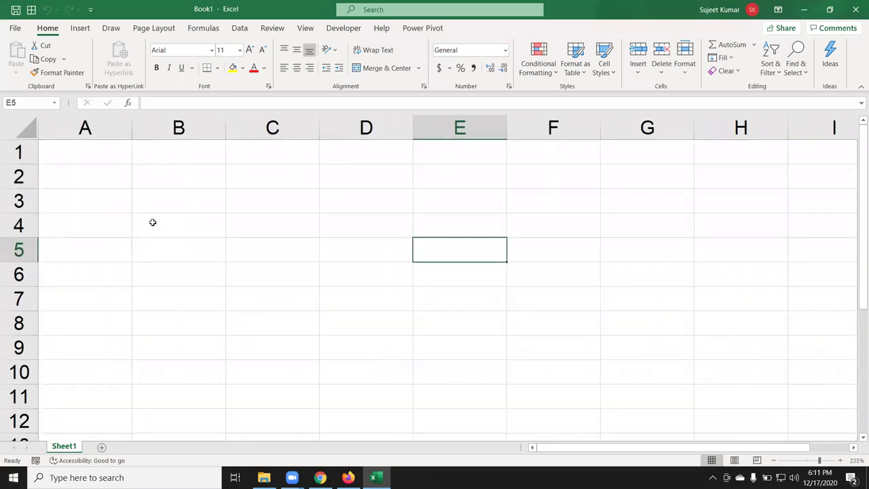
pyautogui.keyDown('ctrl'); pyautogui.scroll(2, 153, 222); pyautogui.keyUp('ctrl')
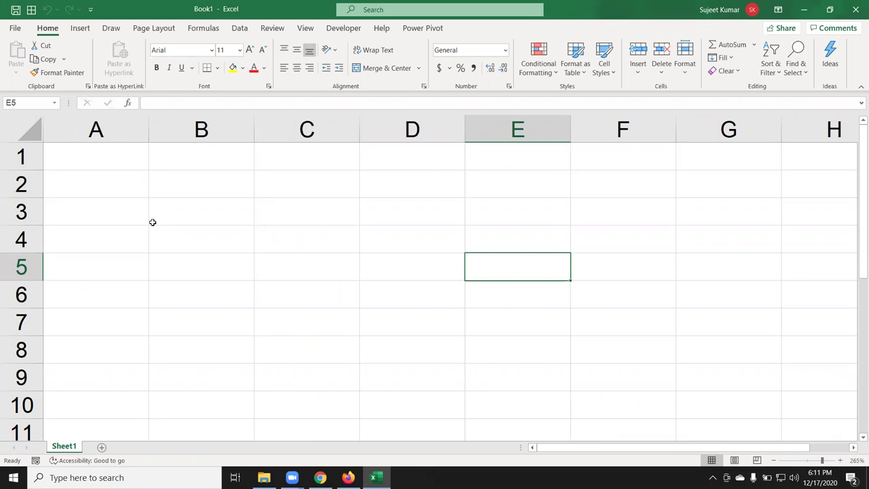
pyautogui.click(224, 215)
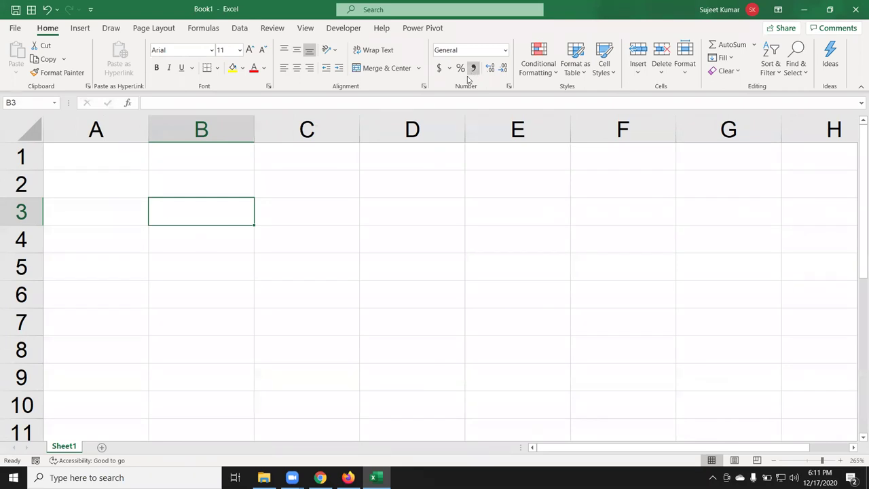
pyautogui.click(219, 184)
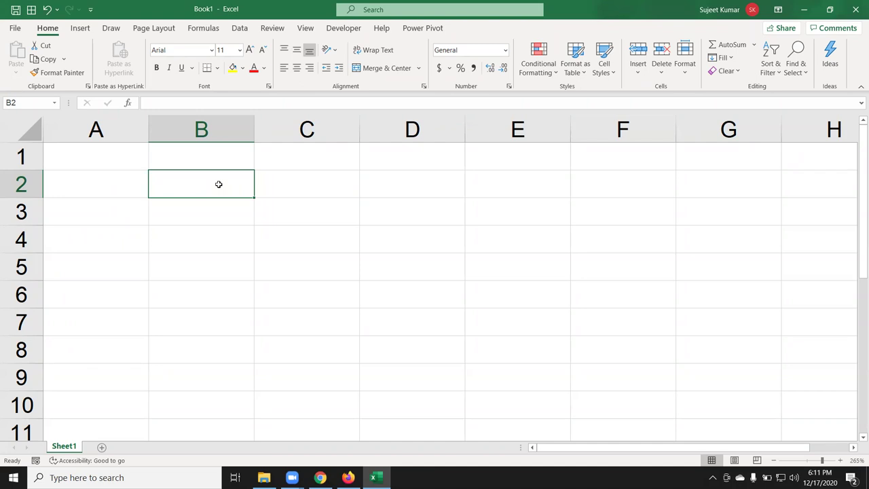
# Enter 20 in B2 and 30 in C2, and total them in D2 with =SUM(B2:C2)
pyautogui.press('Return')
pyautogui.click(219, 183)
pyautogui.write('20')
pyautogui.press('Tab')
pyautogui.write('30')
pyautogui.press('Tab')
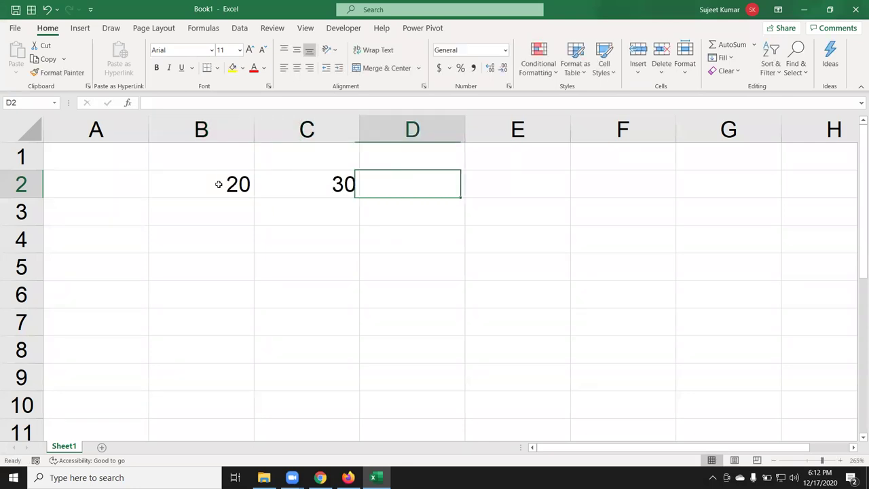
pyautogui.write('=')
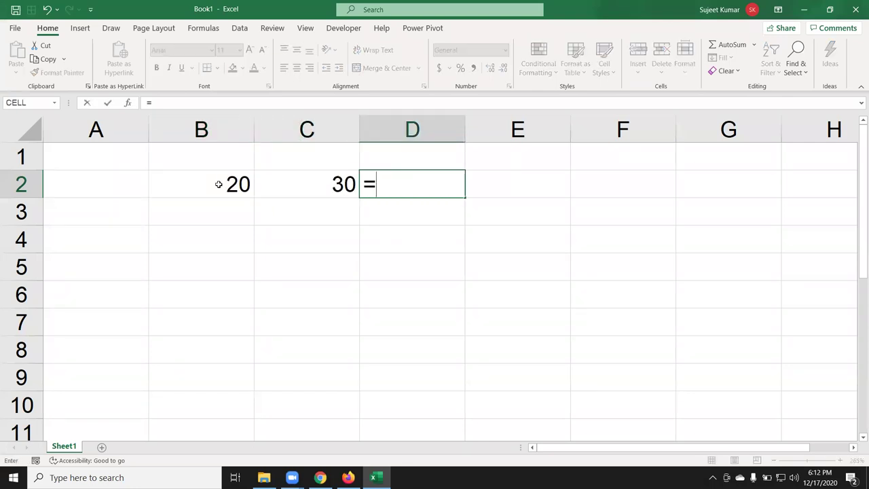
pyautogui.write('s')
pyautogui.press('Tab')
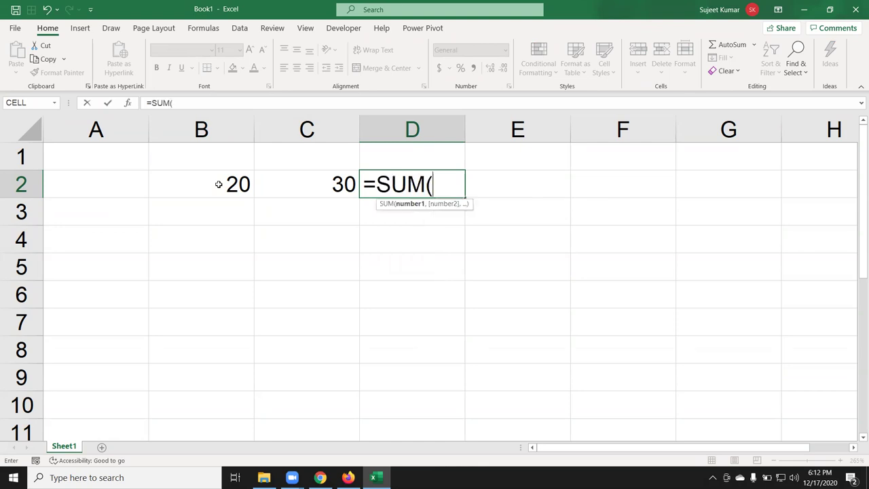
pyautogui.moveTo(218, 184); pyautogui.dragTo(263, 178)
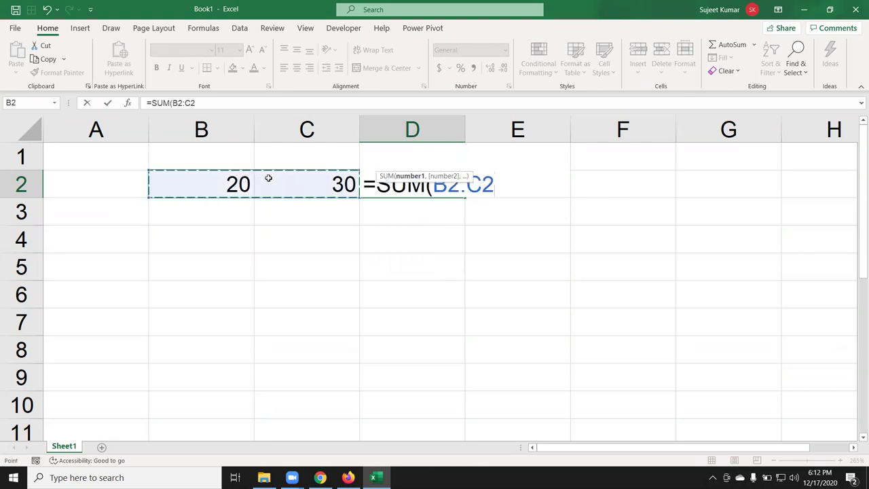
pyautogui.press('Return')
pyautogui.click(432, 177)
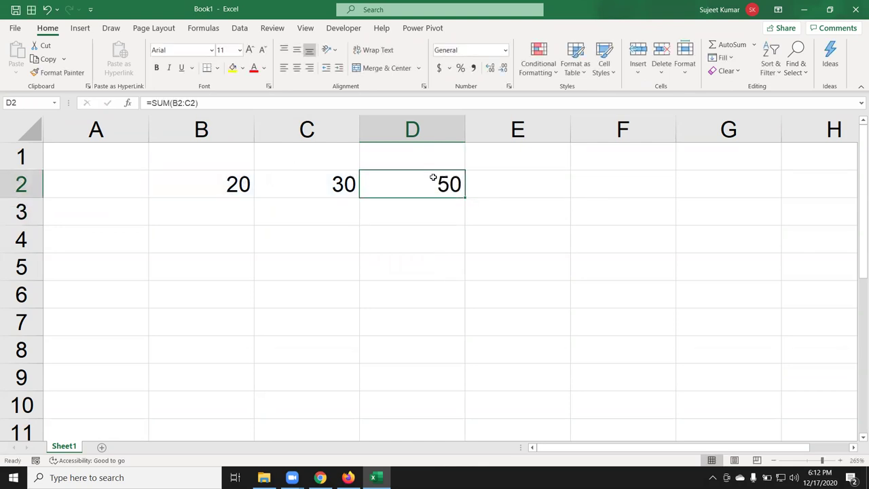
# Enter =B2+C2 in D3 so it also shows 50, then check its formula
pyautogui.click(421, 207)
pyautogui.write('=')
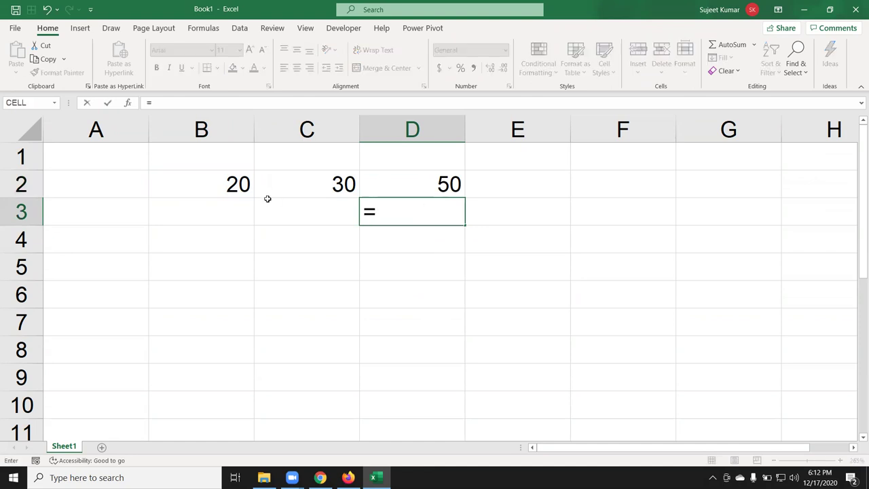
pyautogui.click(234, 189)
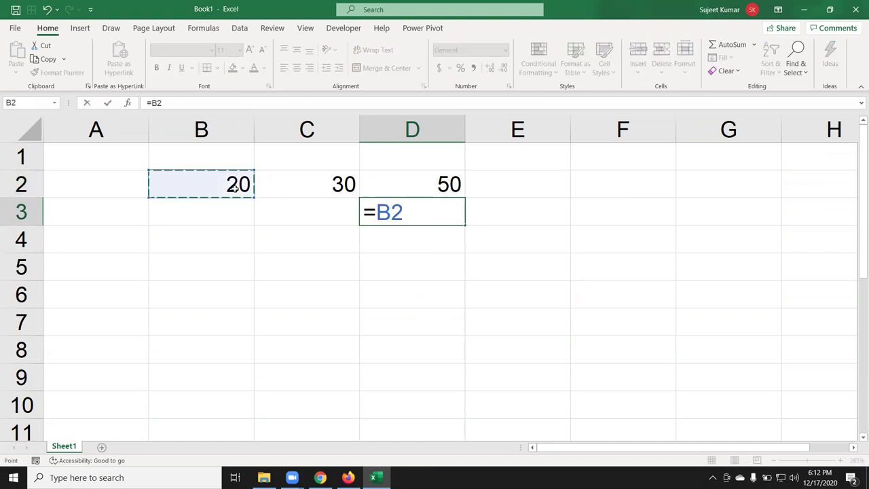
pyautogui.write('+')
pyautogui.click(319, 184)
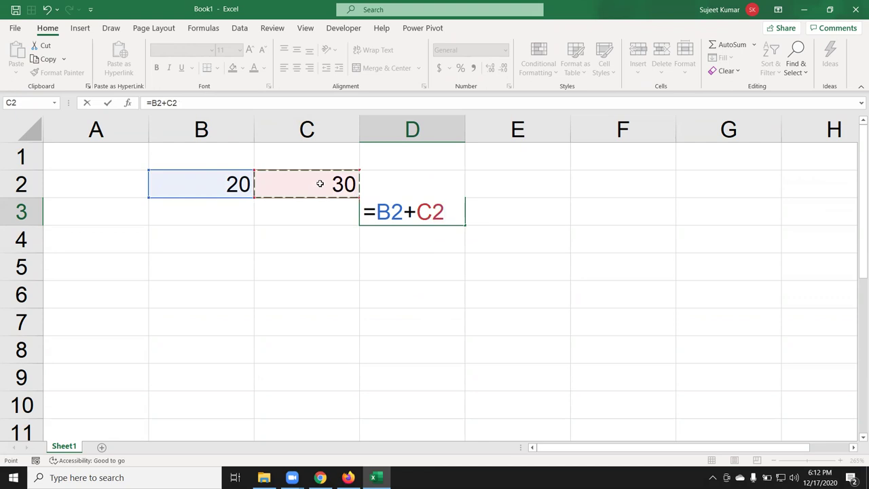
pyautogui.press('Return')
pyautogui.click(404, 218)
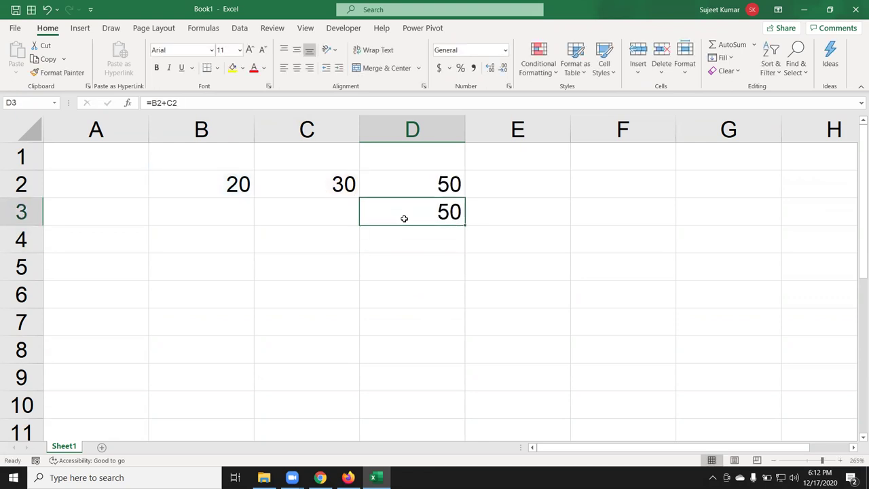
pyautogui.doubleClick(409, 210)
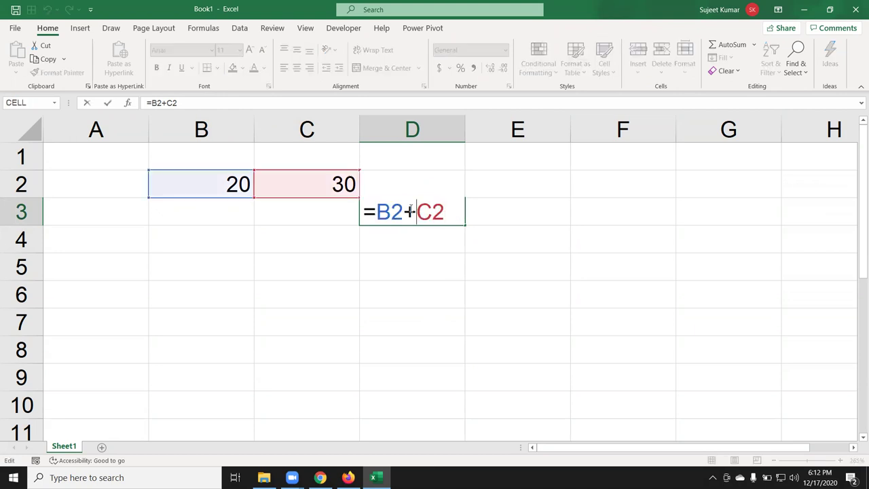
pyautogui.press('Escape')
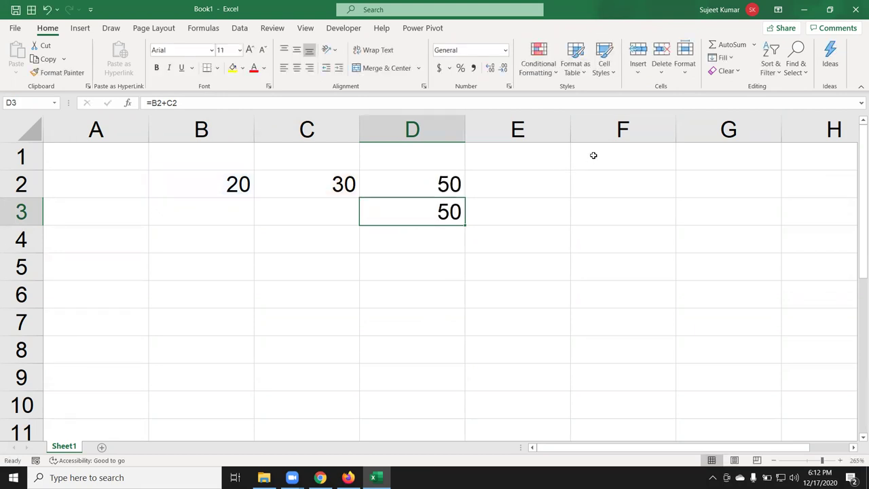
# Type the operators +, -, / and * down cells F1 to F4
pyautogui.click(593, 156)
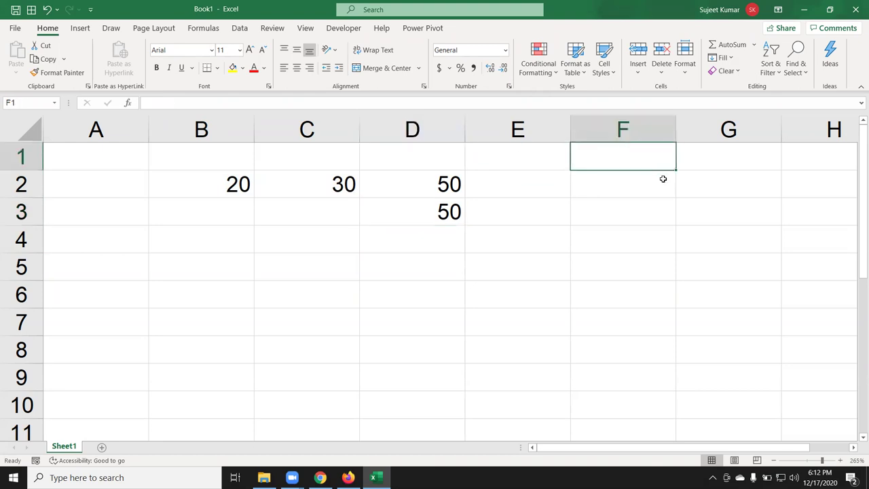
pyautogui.write('+')
pyautogui.press('Return')
pyautogui.write('-')
pyautogui.press('Return')
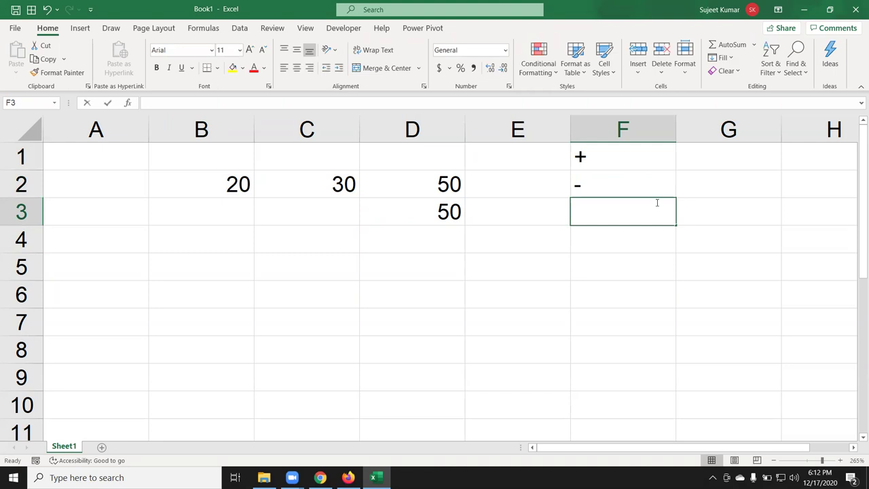
pyautogui.write('/')
pyautogui.press('Return')
pyautogui.write('*')
pyautogui.press('Return')
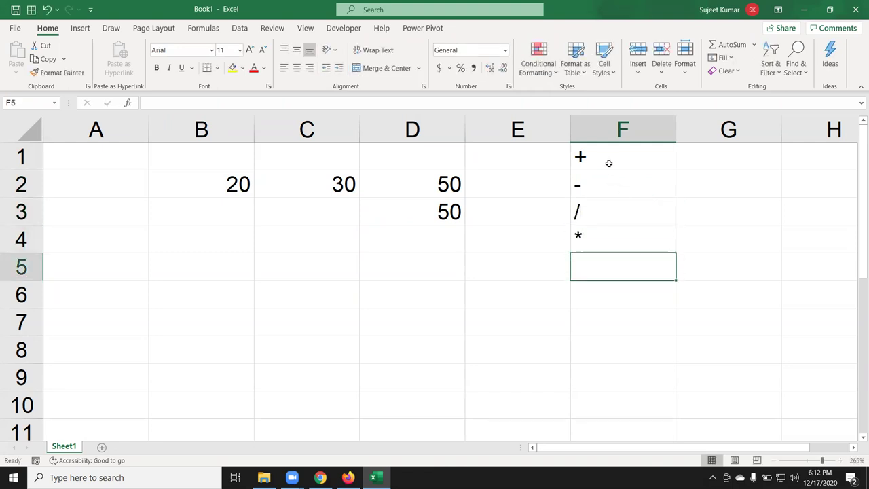
# Add ^ in F5, select the whole F1:F5 operator list, then return to D3
pyautogui.click(606, 154)
pyautogui.press('Down')
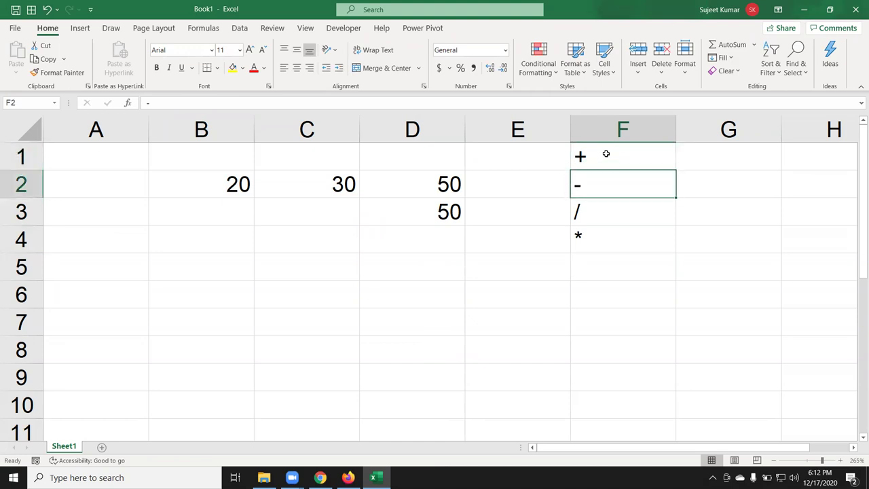
pyautogui.press('Down')
pyautogui.press('Down')
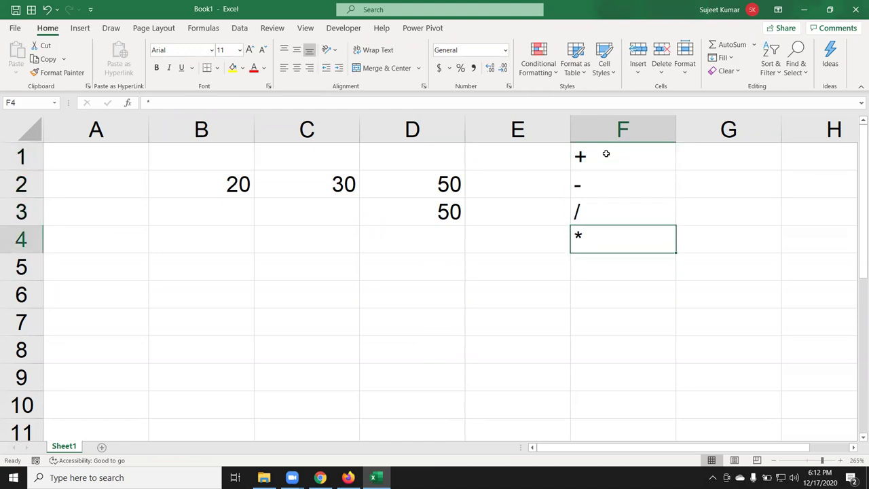
pyautogui.press('Down')
pyautogui.write('^')
pyautogui.press('Return')
pyautogui.press('Up')
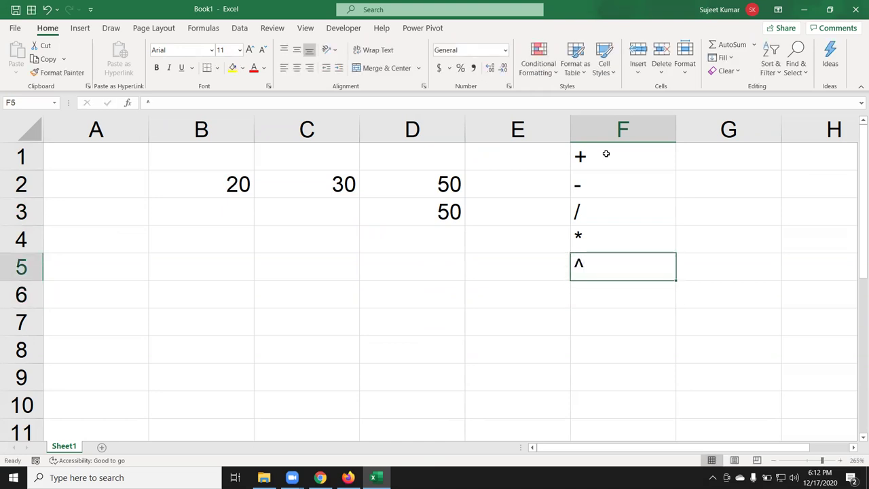
pyautogui.hotkey('ctrl', 'shift', 'Up')
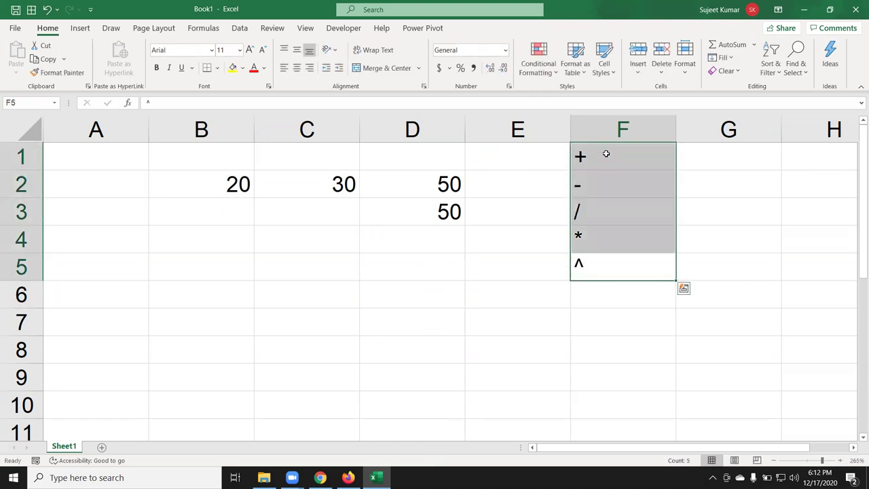
pyautogui.press('Left')
pyautogui.press('Left')
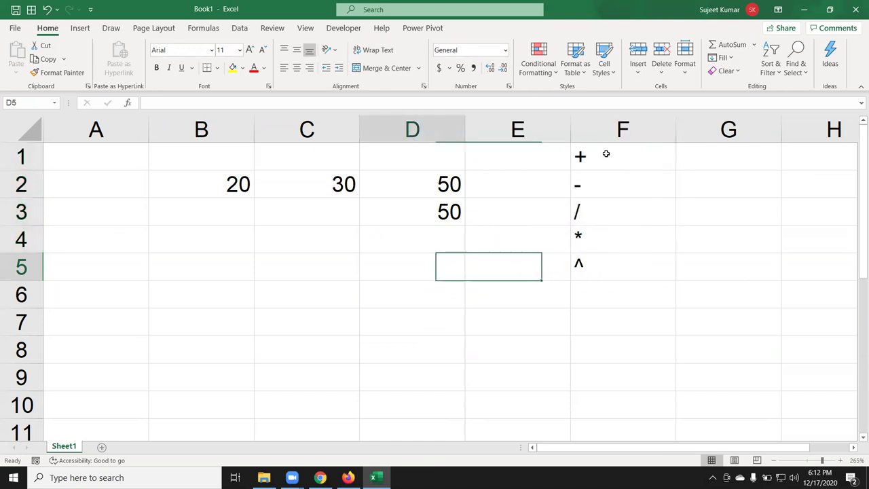
pyautogui.press('Up')
pyautogui.press('Up')
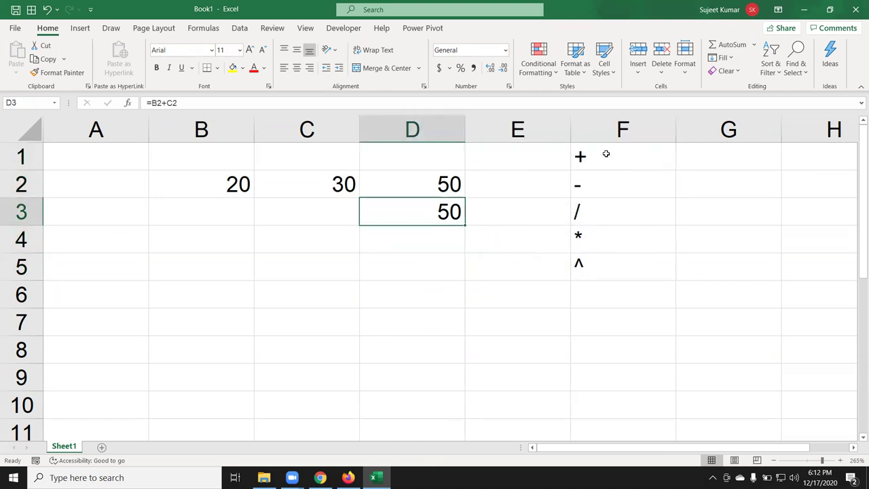
pyautogui.press('Up')
pyautogui.press('F2')
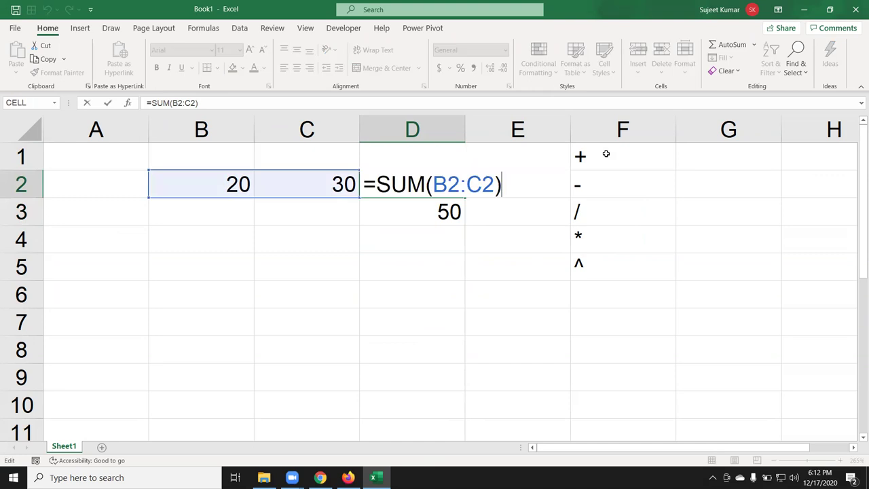
pyautogui.press('Escape')
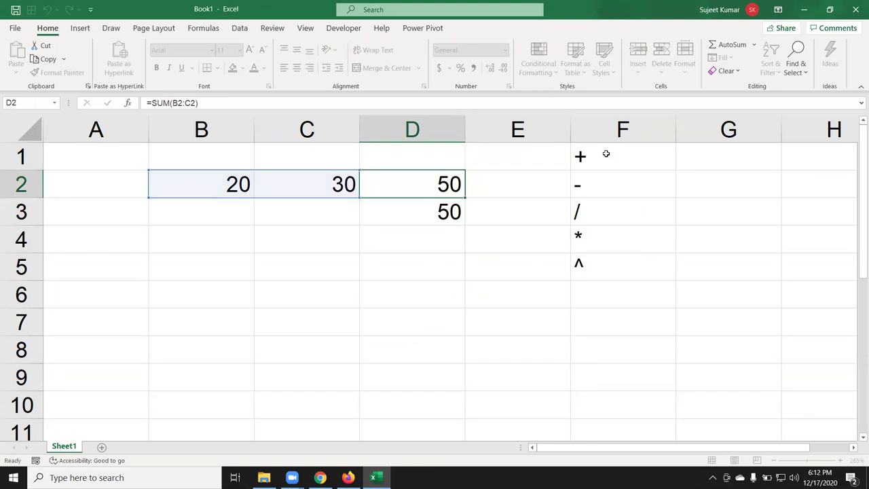
pyautogui.press('Down')
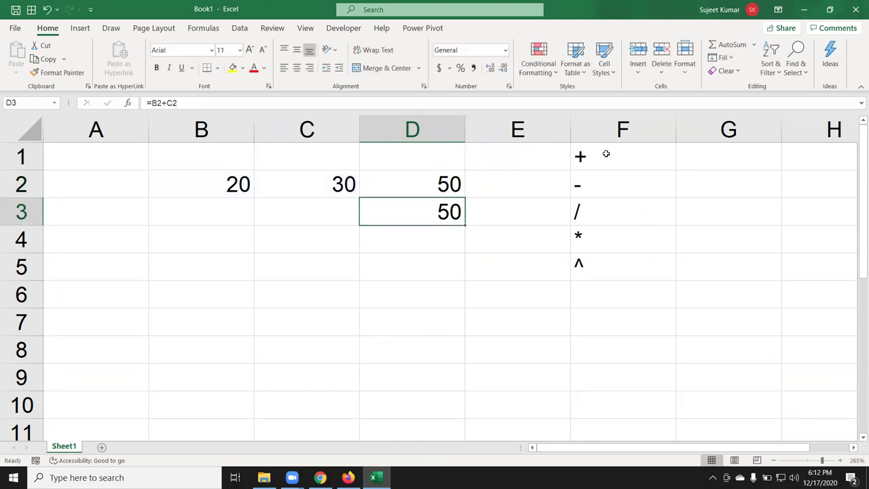
pyautogui.press('Up')
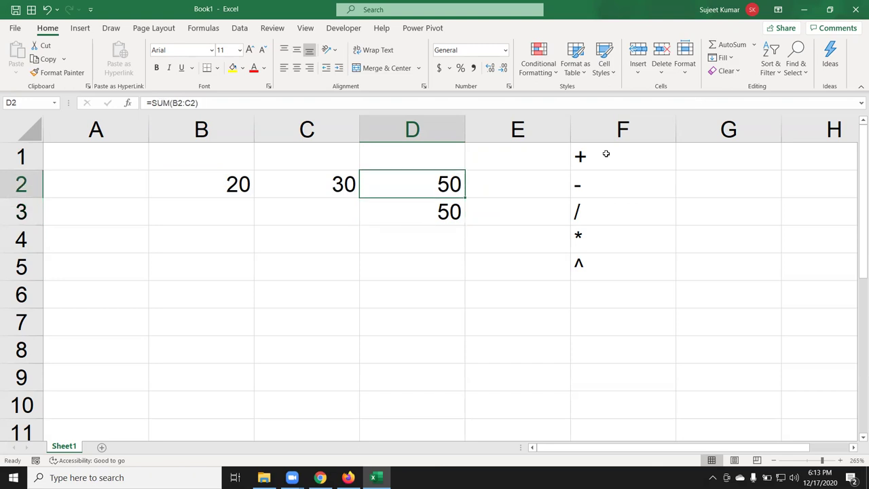
pyautogui.press('F2')
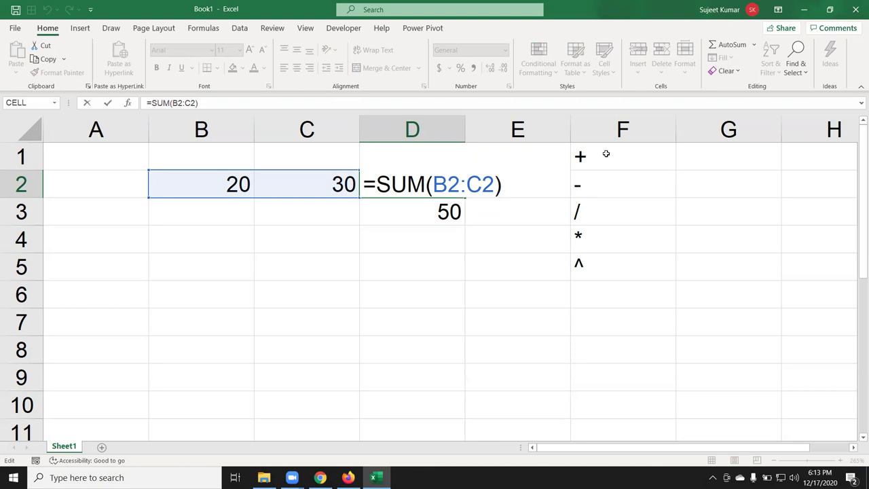
pyautogui.hotkey('ctrl', 'Return')
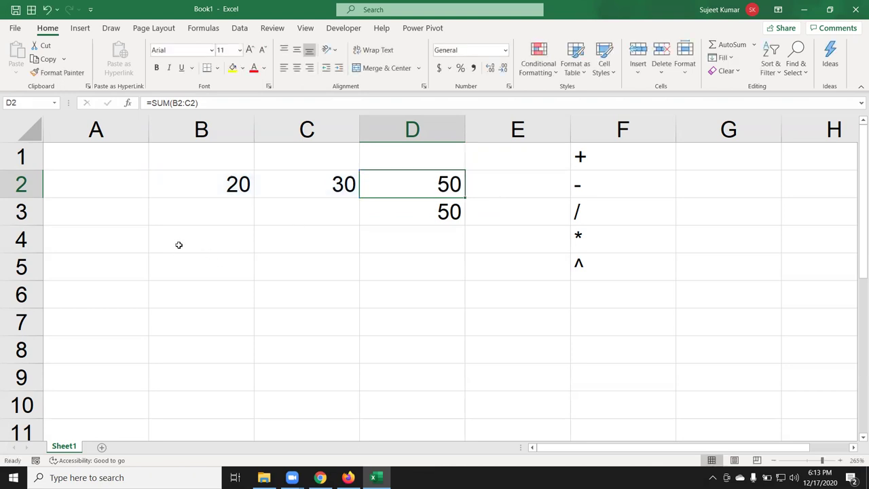
# Enter headings Q1 in B4 and Q2 in C4, values 65 and 64 below, and Gr in D4
pyautogui.click(178, 244)
pyautogui.write('Q1')
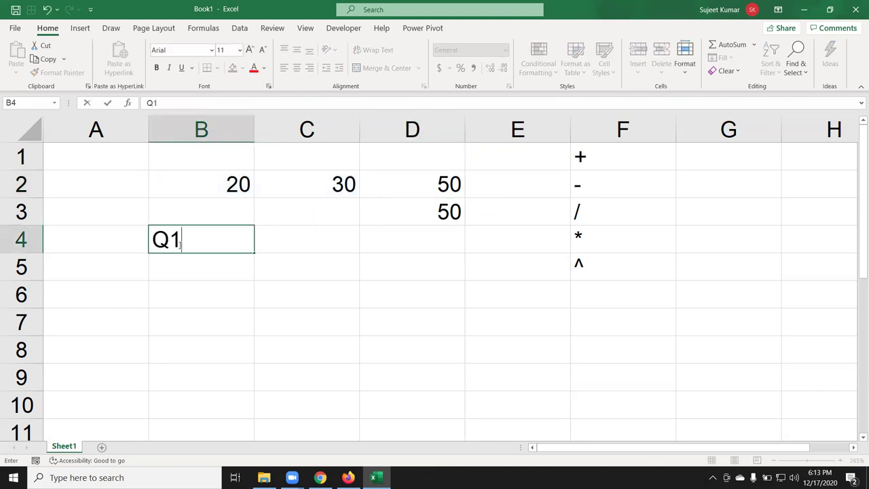
pyautogui.press('Tab')
pyautogui.write('Q2')
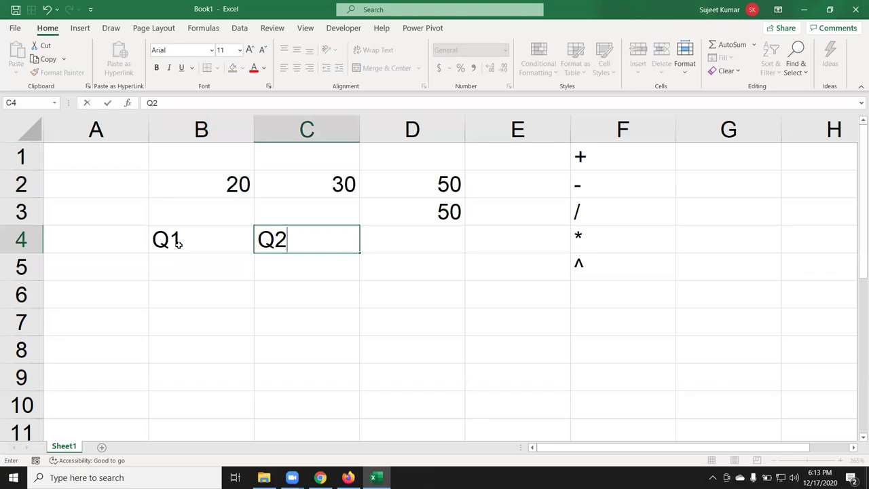
pyautogui.press('Return')
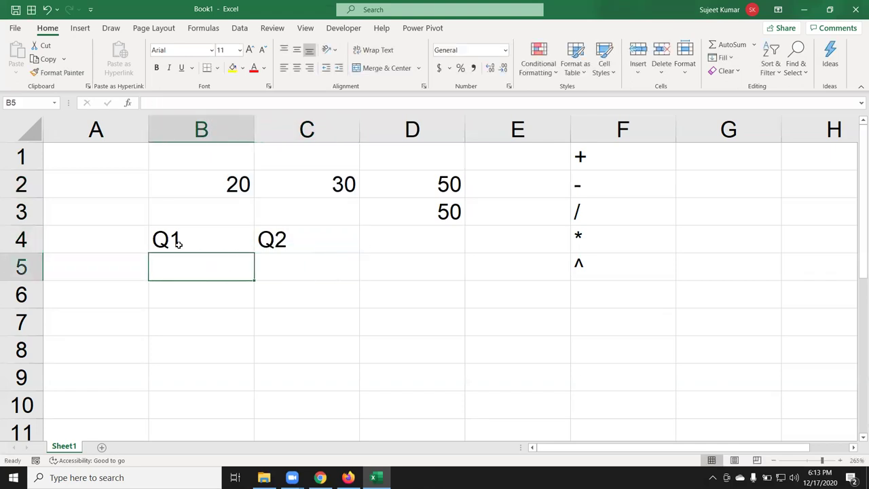
pyautogui.write('65')
pyautogui.press('Tab')
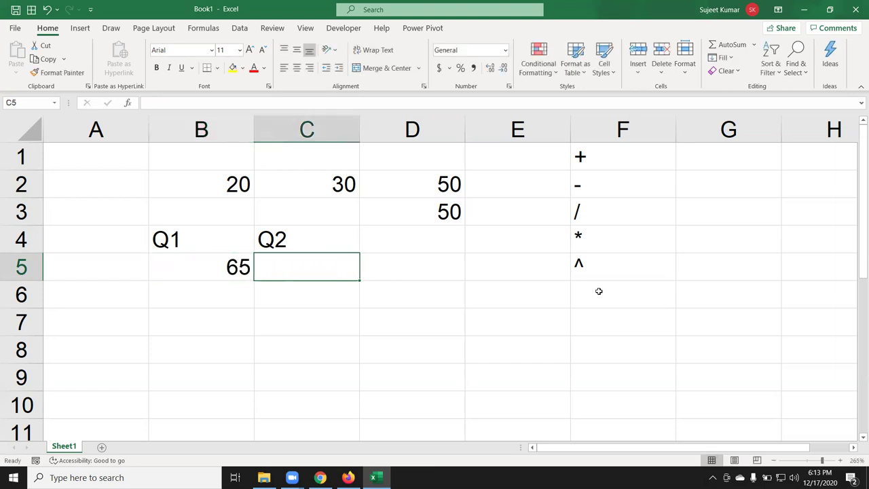
pyautogui.write('6')
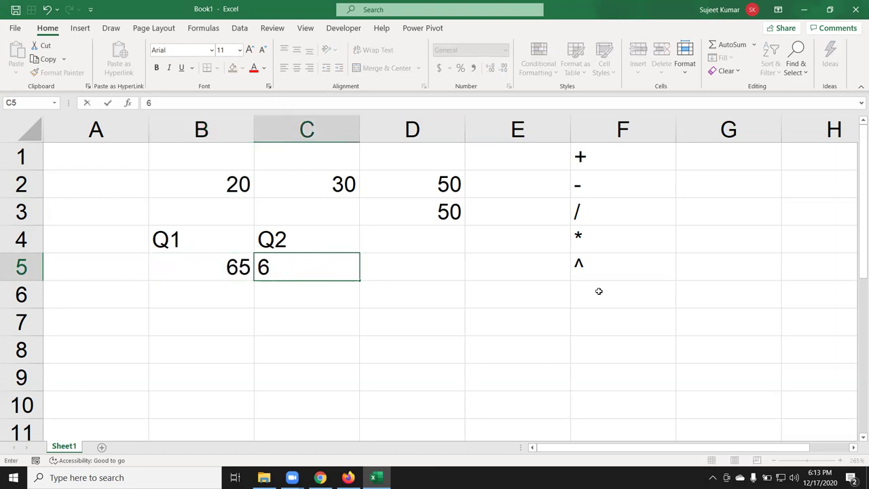
pyautogui.write('4')
pyautogui.press('Return')
pyautogui.press('Up')
pyautogui.press('Up')
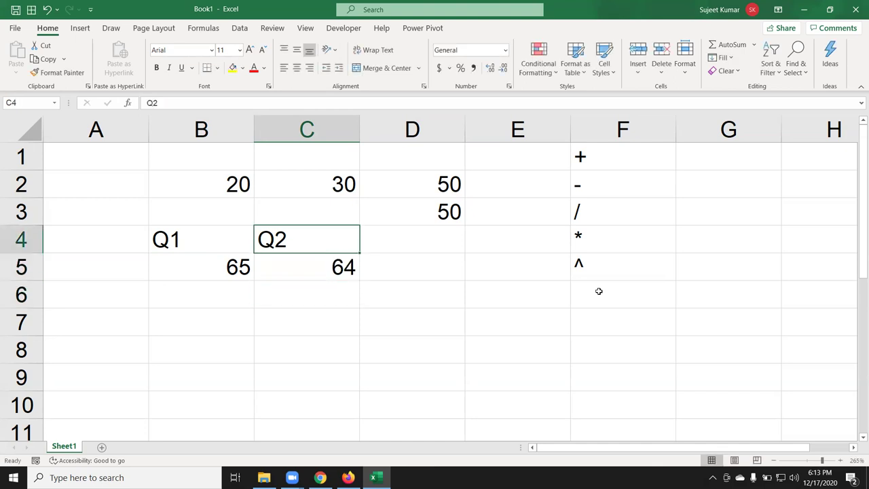
pyautogui.press('Right')
pyautogui.write('Gr')
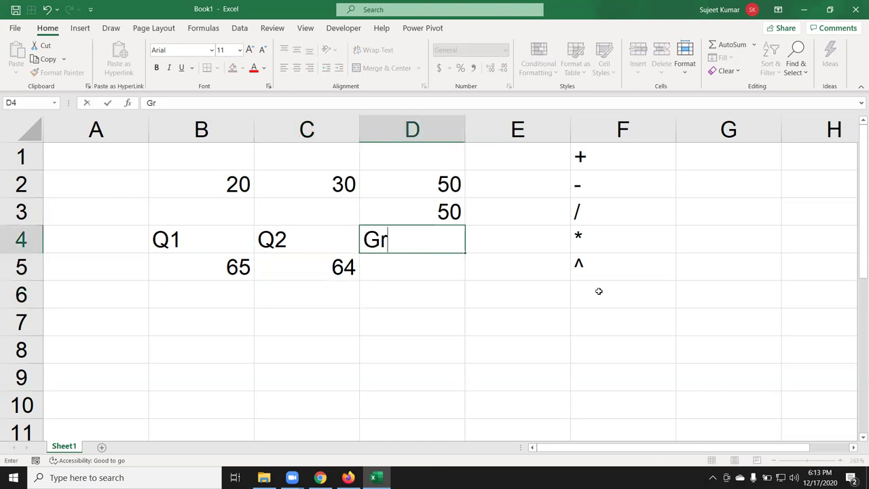
pyautogui.press('Return')
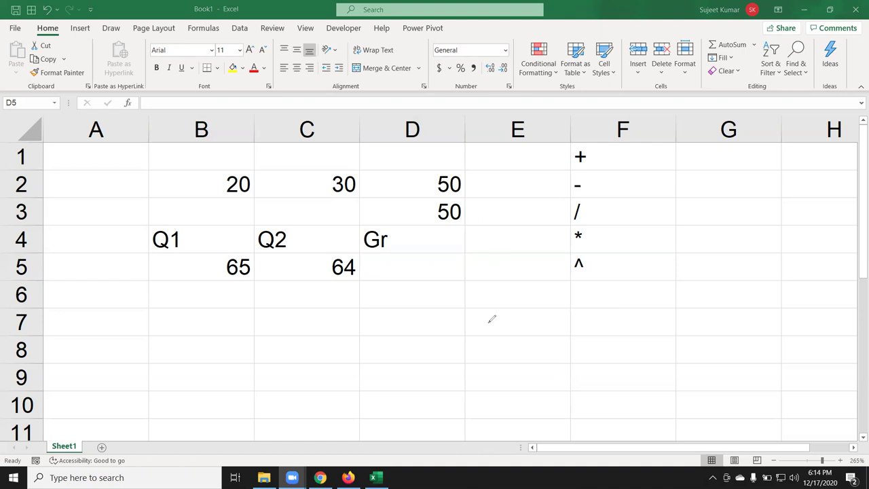
# Handwrite (Q2 − Q1) / Q1 in ink beside the table and start a formula in D5
pyautogui.moveTo(519, 304); pyautogui.dragTo(519, 308)
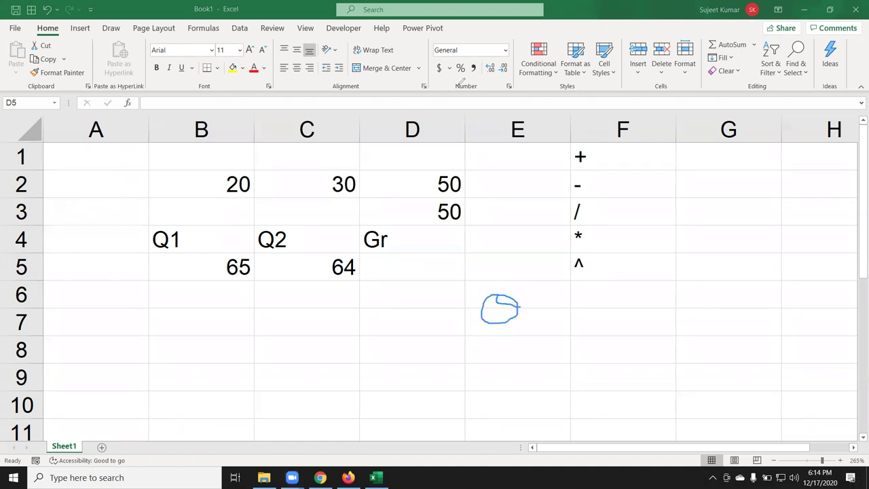
pyautogui.moveTo(528, 298)
pyautogui.mouseDown()
pyautogui.moveTo(568, 312)
pyautogui.moveTo(661, 293)
pyautogui.mouseUp()
pyautogui.moveTo(672, 261); pyautogui.dragTo(677, 298)
pyautogui.moveTo(491, 334); pyautogui.dragTo(706, 310)
pyautogui.moveTo(633, 340)
pyautogui.mouseDown()
pyautogui.moveTo(648, 358)
pyautogui.moveTo(666, 359)
pyautogui.mouseUp()
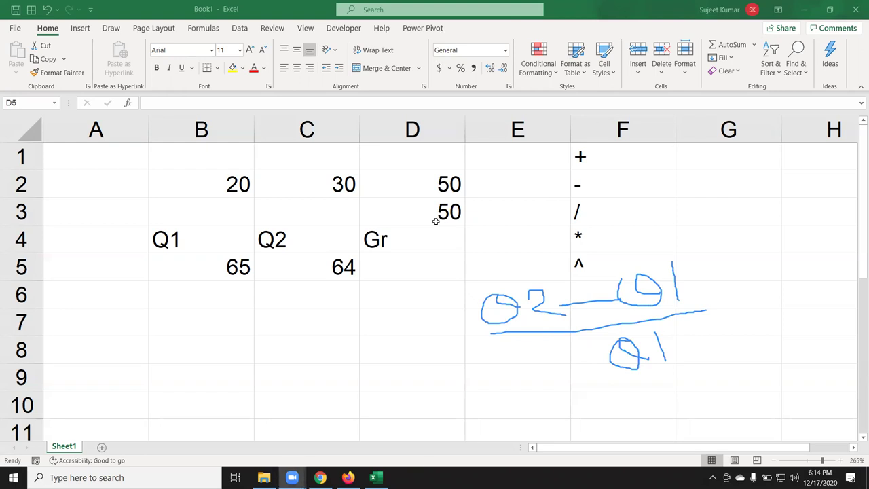
pyautogui.click(396, 270)
pyautogui.write('=')
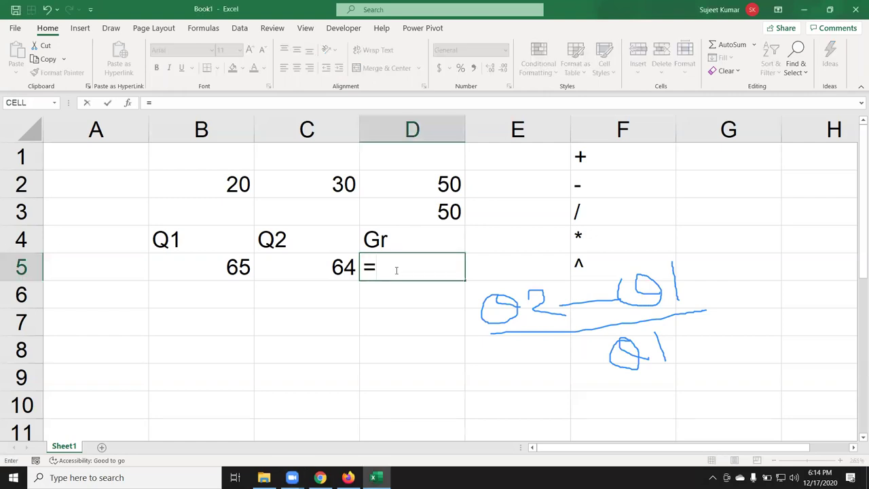
pyautogui.write('(')
# Complete =(C5-B5)/C5 in D5 and apply Percent Style so it shows -2%
pyautogui.press('Left')
pyautogui.write('-')
pyautogui.press('Left')
pyautogui.press('Left')
pyautogui.write(')-')
pyautogui.press('BackSpace')
pyautogui.write('/')
pyautogui.press('Left')
pyautogui.hotkey('ctrl', 'Return')
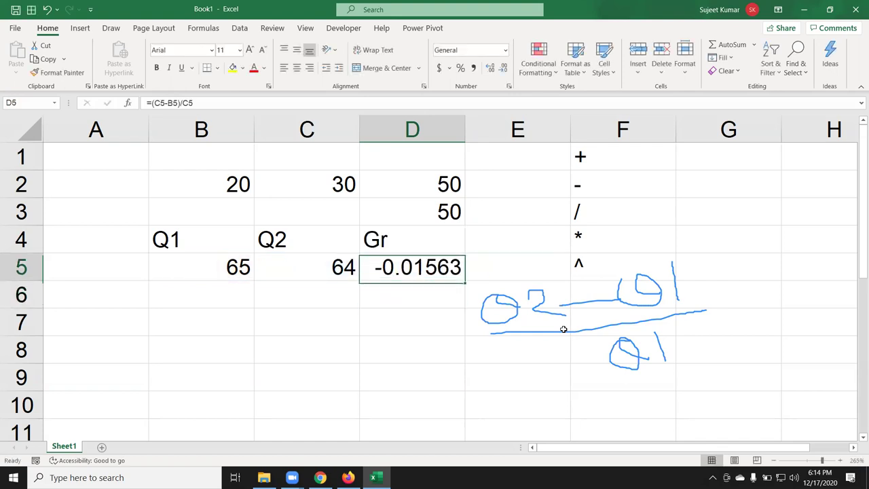
pyautogui.click(461, 68)
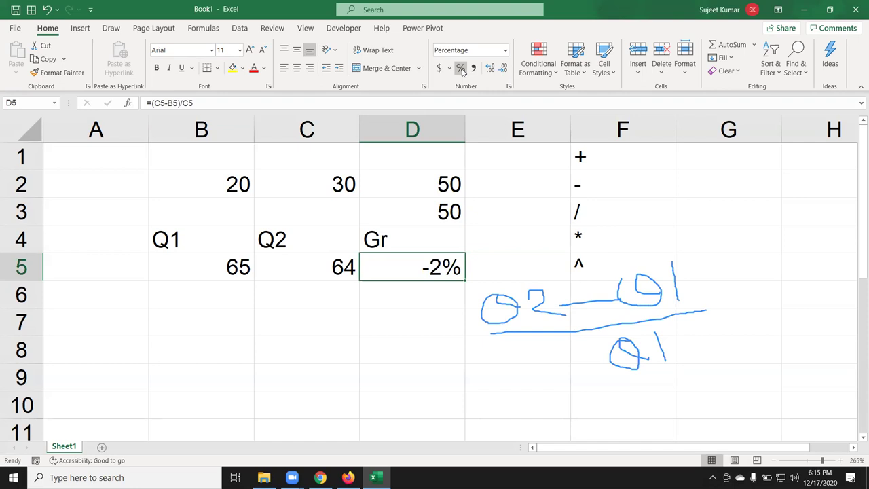
pyautogui.click(429, 295)
# Try Q2 values 65, 45, 65 and 56 in C5, watching D5 recalculate
pyautogui.click(430, 271)
pyautogui.click(336, 267)
pyautogui.write('65')
pyautogui.press('Return')
pyautogui.click(336, 268)
pyautogui.write('45')
pyautogui.press('Return')
pyautogui.click(337, 267)
pyautogui.write('65')
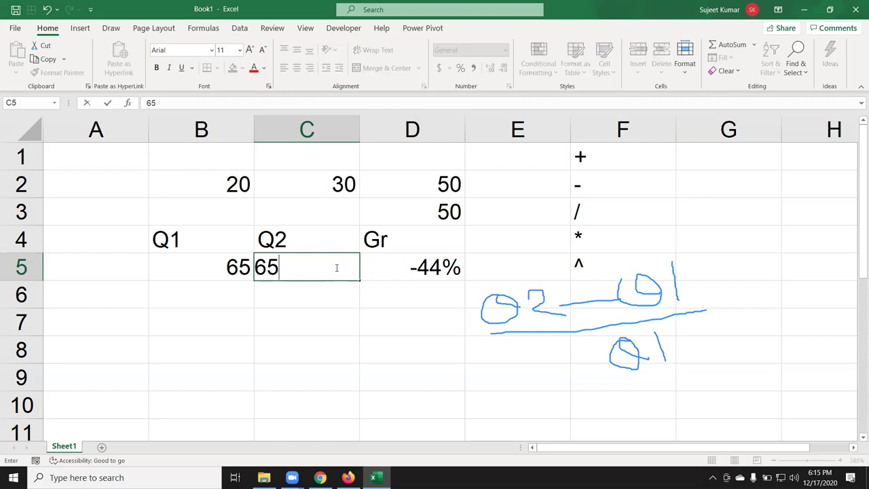
pyautogui.press('Return')
pyautogui.click(337, 267)
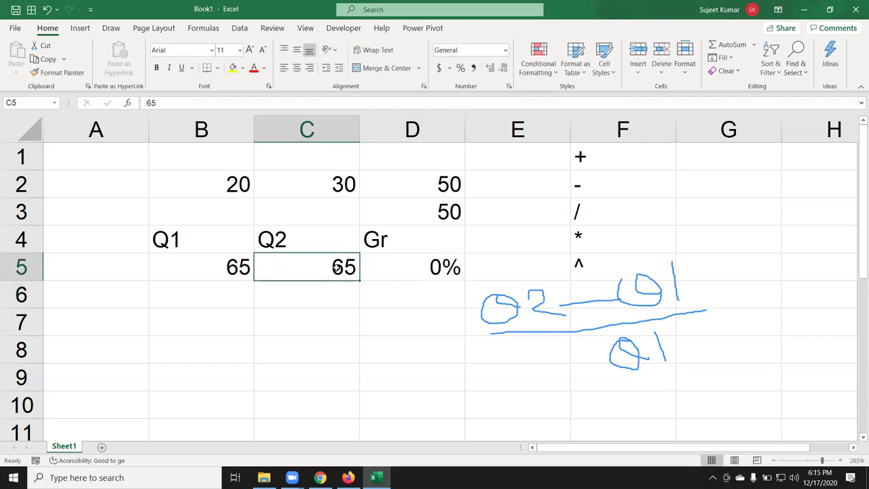
pyautogui.write('56')
pyautogui.press('Return')
# Set Q2 in C5 to 48 and Q1 in B5 to 45, giving 6% growth
pyautogui.click(337, 268)
pyautogui.write('48')
pyautogui.press('Return')
pyautogui.click(336, 268)
pyautogui.press('Left')
pyautogui.write('45')
pyautogui.press('Return')
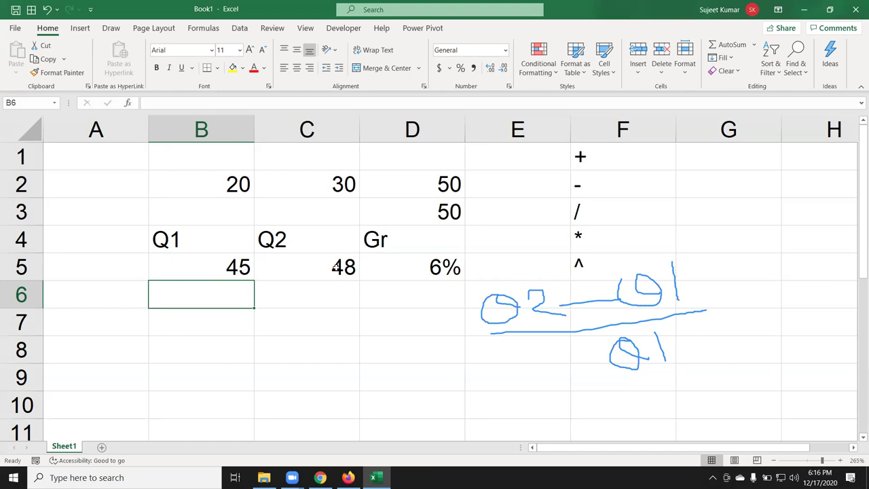
# Erase the old ink and handwrite 'A = P(' beside the table
pyautogui.click(340, 386)
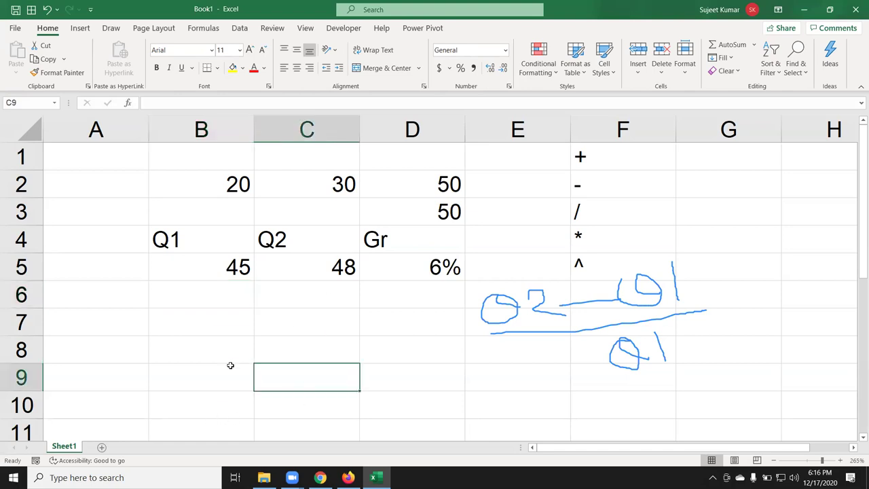
pyautogui.scroll(-1, 231, 362)
pyautogui.scroll(-2, 241, 357)
pyautogui.scroll(3, 241, 357)
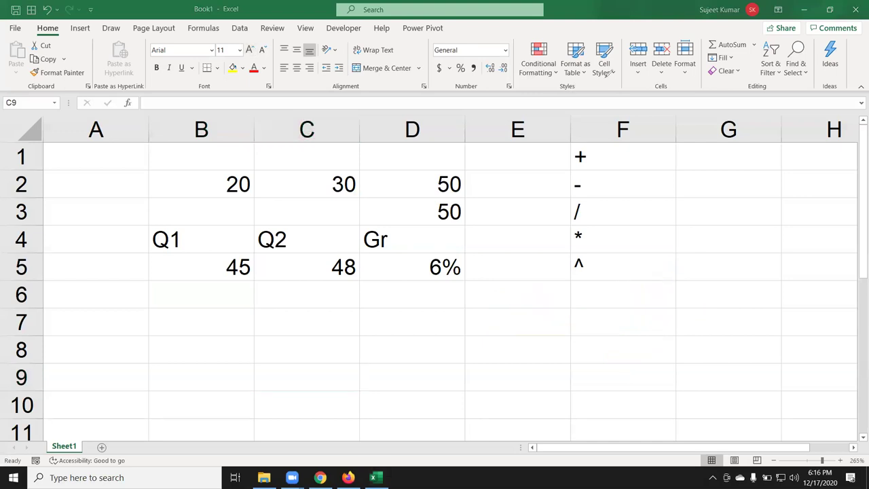
pyautogui.click(302, 283)
pyautogui.moveTo(475, 324)
pyautogui.mouseDown()
pyautogui.moveTo(479, 350)
pyautogui.moveTo(510, 325)
pyautogui.moveTo(547, 313)
pyautogui.moveTo(547, 324)
pyautogui.mouseUp()
pyautogui.moveTo(569, 294); pyautogui.dragTo(574, 330)
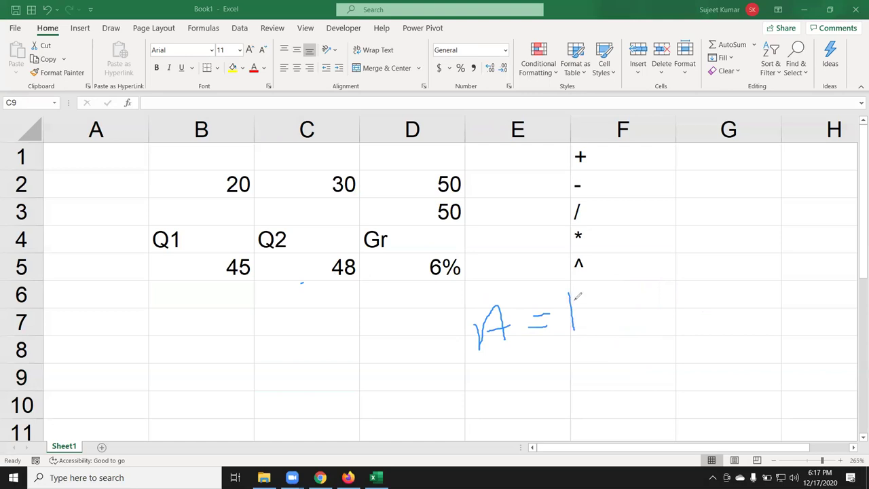
pyautogui.moveTo(574, 289); pyautogui.dragTo(577, 307)
pyautogui.moveTo(616, 285)
pyautogui.mouseDown()
pyautogui.moveTo(652, 321)
pyautogui.moveTo(625, 336)
pyautogui.mouseUp()
# Finish the ink formula with (1+r) and its exponent, then select E7
pyautogui.moveTo(644, 248); pyautogui.dragTo(715, 333)
pyautogui.moveTo(654, 255); pyautogui.dragTo(655, 297)
pyautogui.moveTo(667, 268)
pyautogui.mouseDown()
pyautogui.moveTo(722, 268)
pyautogui.moveTo(712, 268)
pyautogui.moveTo(724, 302)
pyautogui.moveTo(759, 313)
pyautogui.mouseUp()
pyautogui.moveTo(723, 214)
pyautogui.mouseDown()
pyautogui.moveTo(776, 261)
pyautogui.moveTo(765, 279)
pyautogui.mouseUp()
pyautogui.moveTo(712, 178)
pyautogui.mouseDown()
pyautogui.moveTo(750, 195)
pyautogui.moveTo(733, 203)
pyautogui.mouseUp()
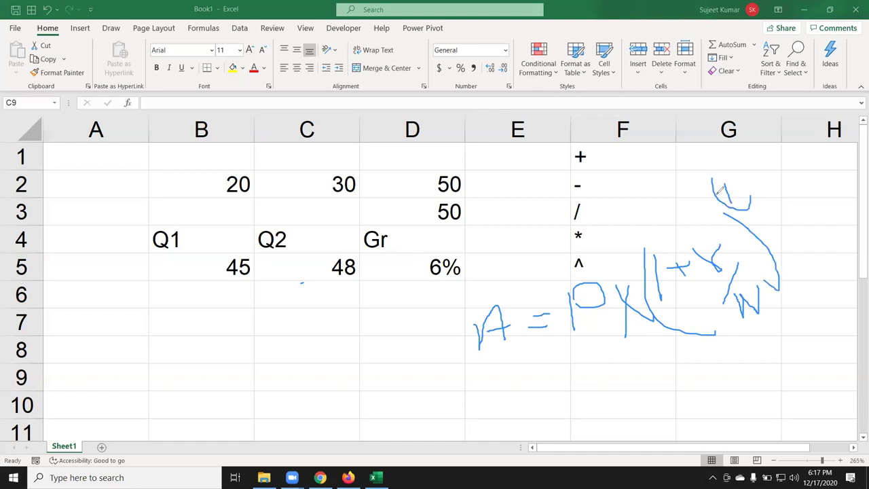
pyautogui.moveTo(731, 163); pyautogui.dragTo(713, 194)
pyautogui.moveTo(771, 192)
pyautogui.mouseDown()
pyautogui.moveTo(738, 178)
pyautogui.moveTo(753, 171)
pyautogui.moveTo(767, 181)
pyautogui.moveTo(766, 167)
pyautogui.moveTo(784, 185)
pyautogui.mouseUp()
pyautogui.moveTo(780, 147)
pyautogui.mouseDown()
pyautogui.moveTo(782, 187)
pyautogui.moveTo(796, 155)
pyautogui.moveTo(783, 179)
pyautogui.mouseUp()
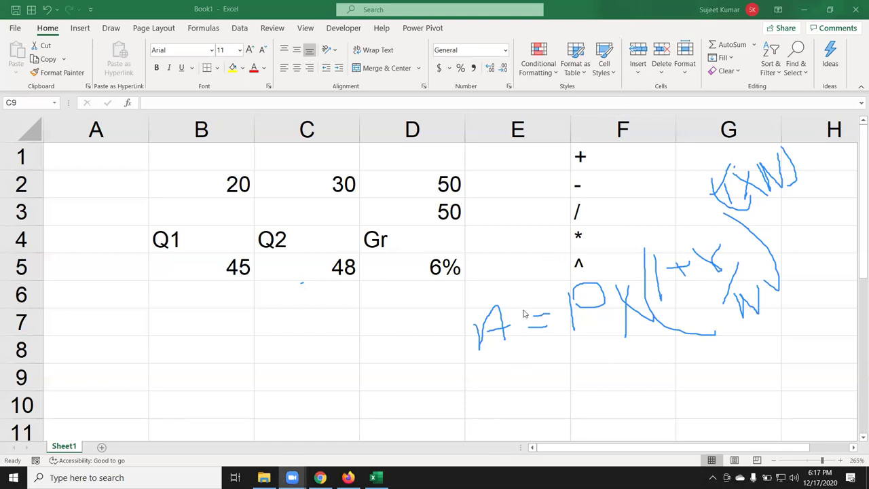
pyautogui.click(495, 329)
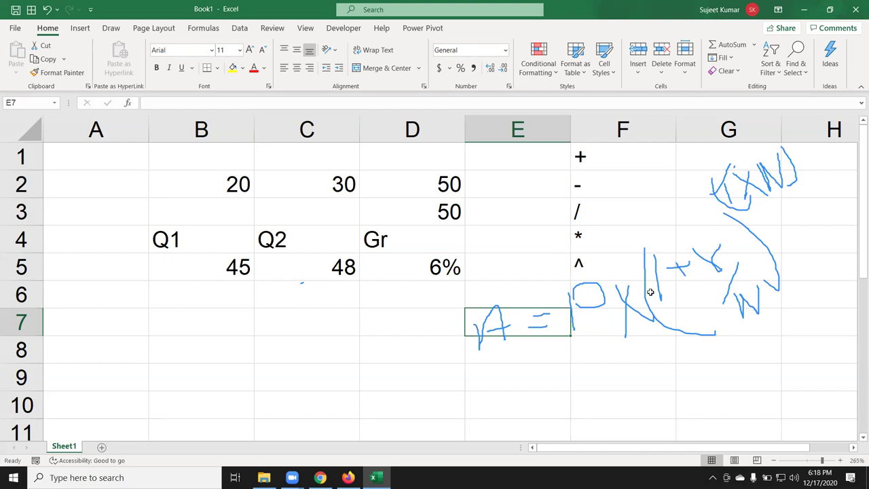
# Enter label P with 50000 in row 7 and label R with 3% in row 8
pyautogui.click(193, 328)
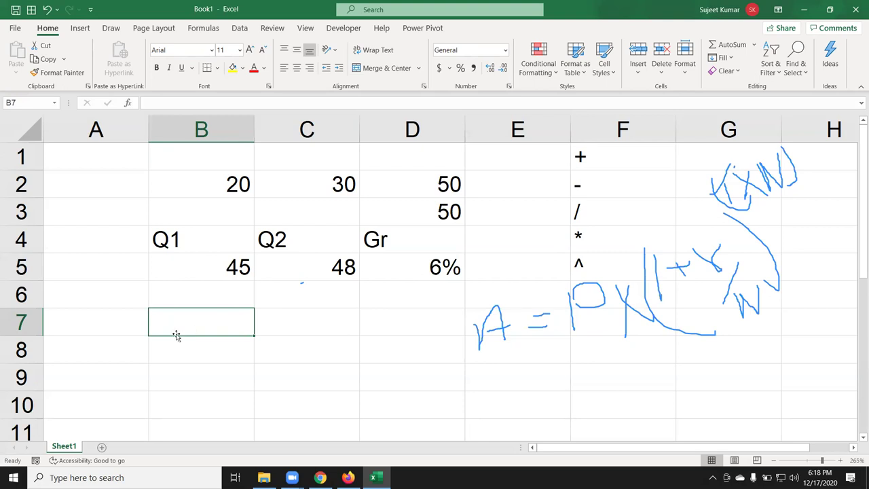
pyautogui.press('Left')
pyautogui.write('P')
pyautogui.press('Tab')
pyautogui.write('50000')
pyautogui.press('Return')
pyautogui.write('R')
pyautogui.press('Tab')
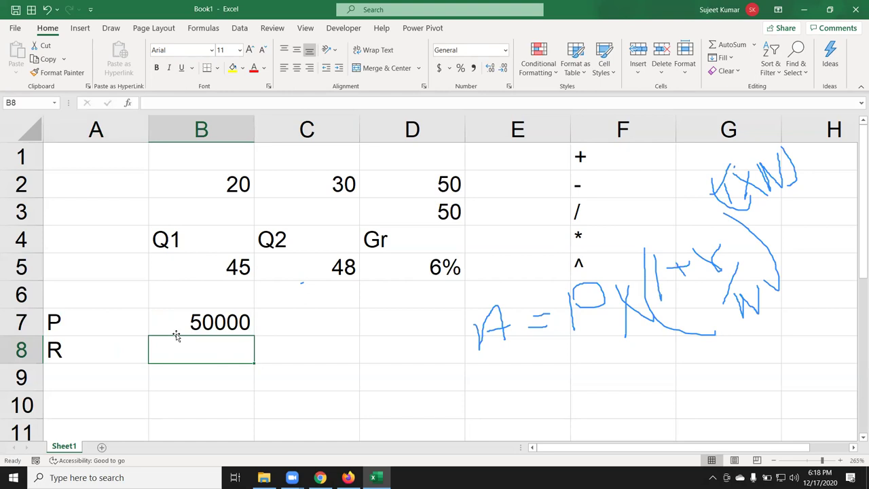
pyautogui.write('3%')
pyautogui.press('Return')
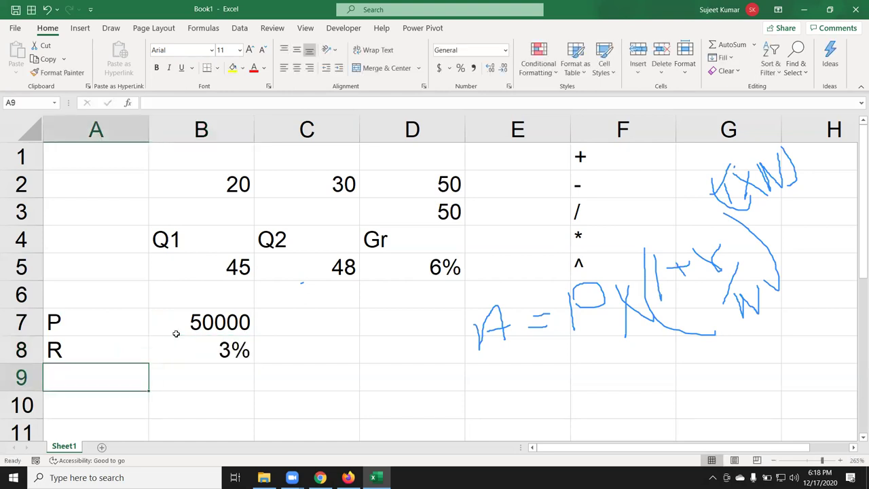
# Enter label T with 5 in row 9 and an Amt label in B10
pyautogui.write('T')
pyautogui.press('Tab')
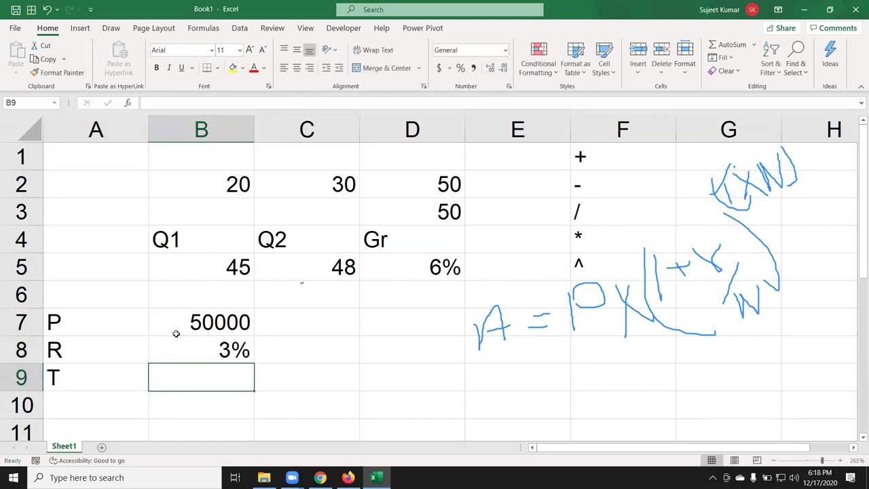
pyautogui.write('50')
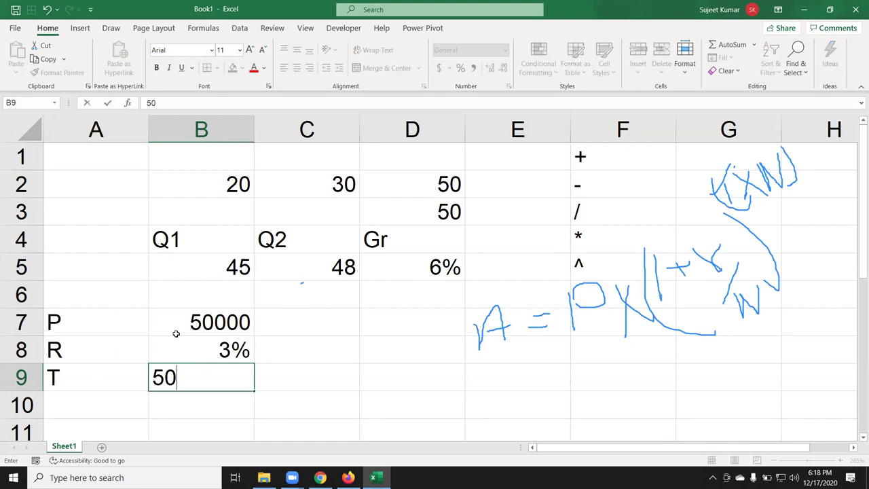
pyautogui.press('Escape')
pyautogui.write('5')
pyautogui.press('Return')
pyautogui.scroll(-1, 204, 322)
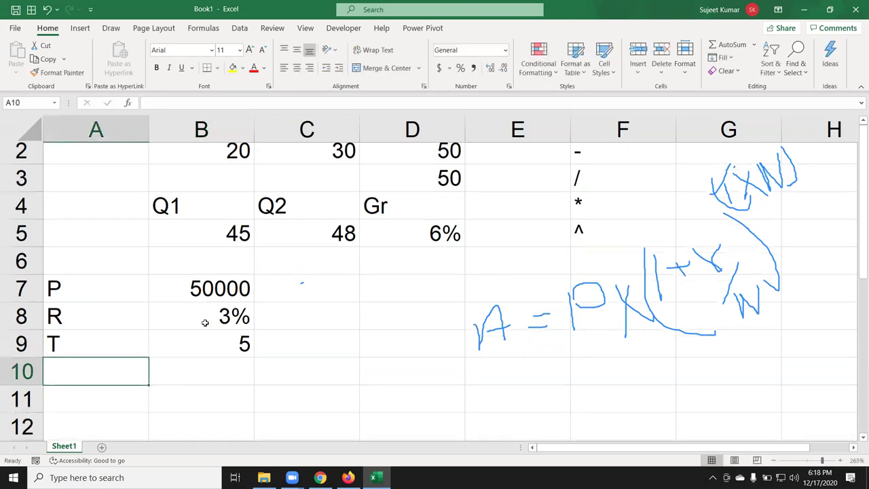
pyautogui.click(231, 327)
pyautogui.write('A')
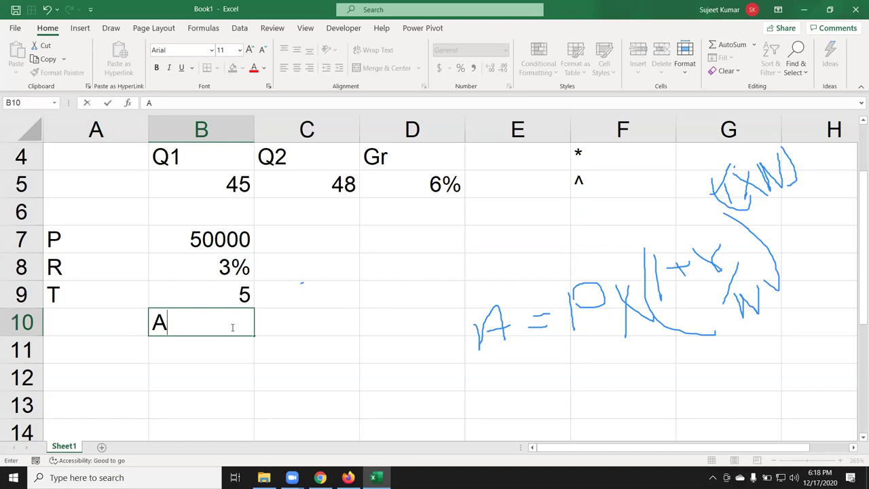
pyautogui.write('mt')
pyautogui.press('Tab')
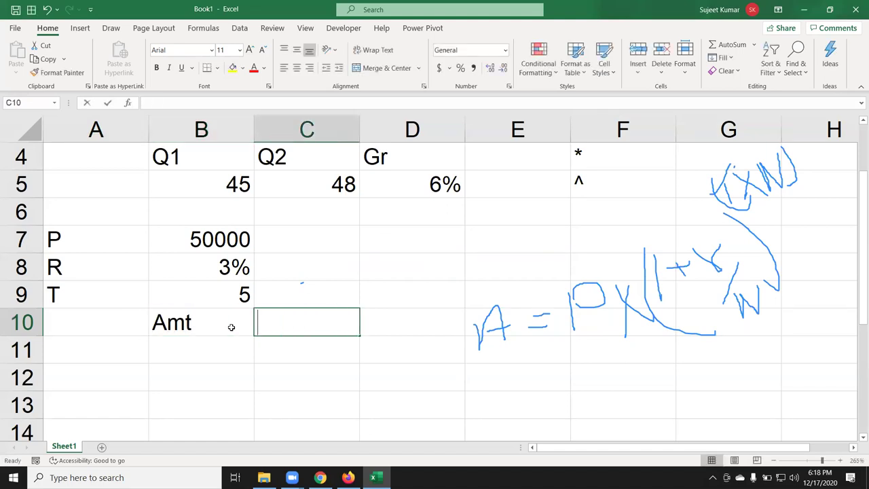
pyautogui.write('=')
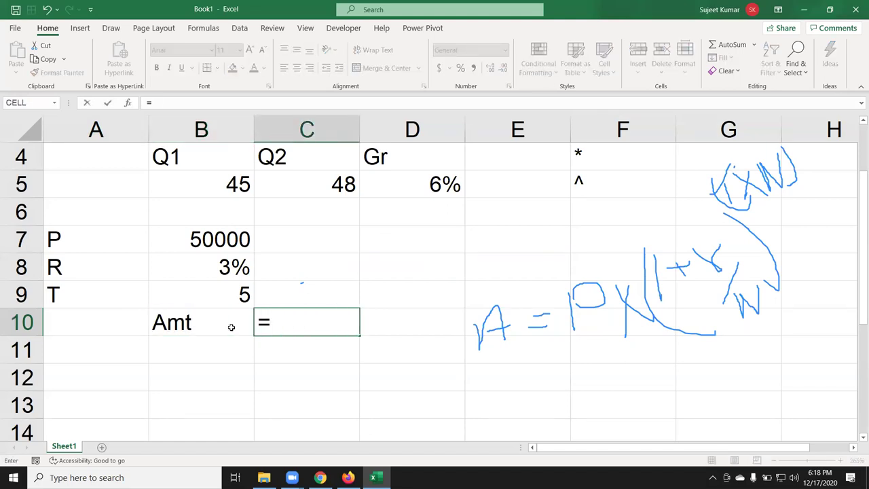
pyautogui.press('Escape')
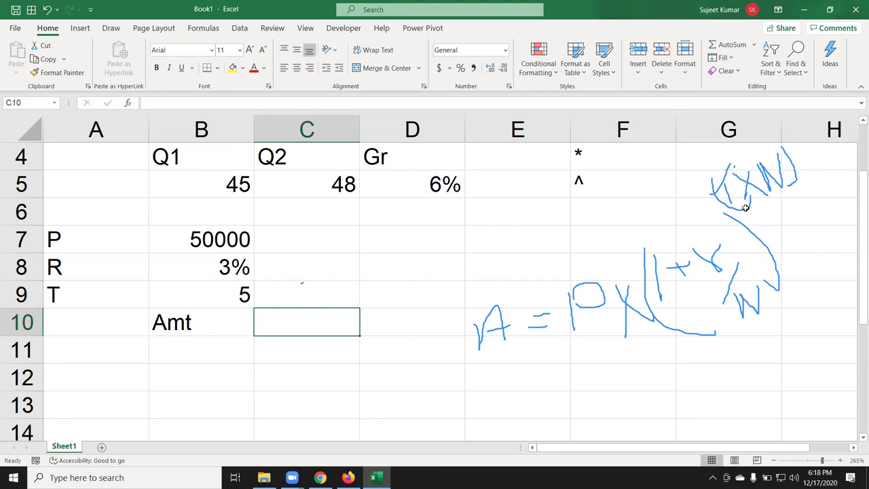
# Replace the stray P entry in C10 with =B8/12, giving the 0.0025 monthly rate
pyautogui.write('p')
pyautogui.press('BackSpace')
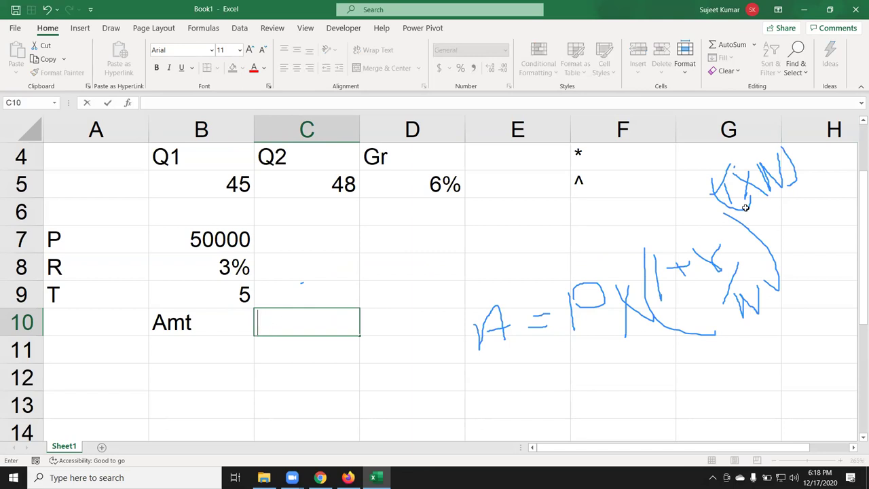
pyautogui.write('P')
pyautogui.press('Return')
pyautogui.click(306, 321)
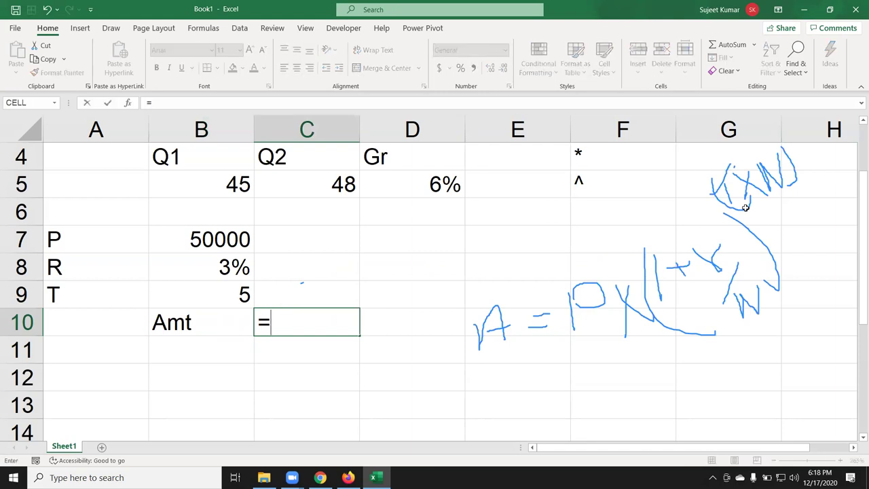
pyautogui.write('=')
pyautogui.press('Up')
pyautogui.press('Up')
pyautogui.press('Left')
pyautogui.write('/12')
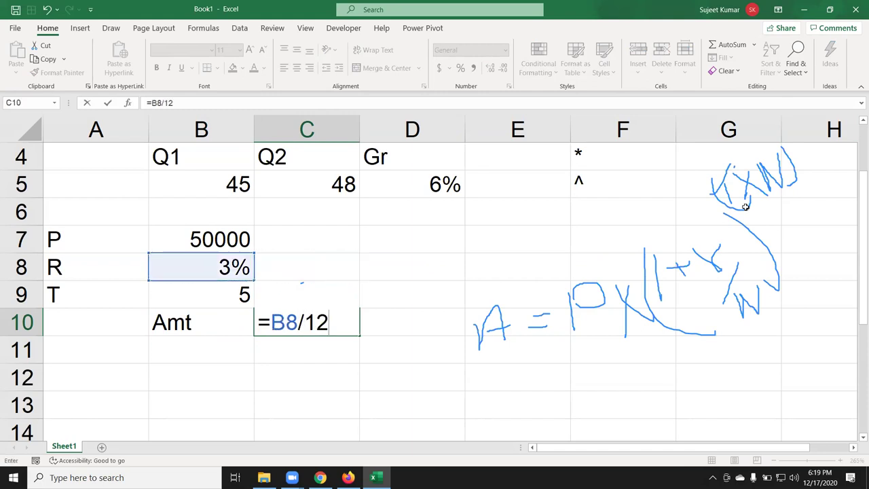
pyautogui.press('Return')
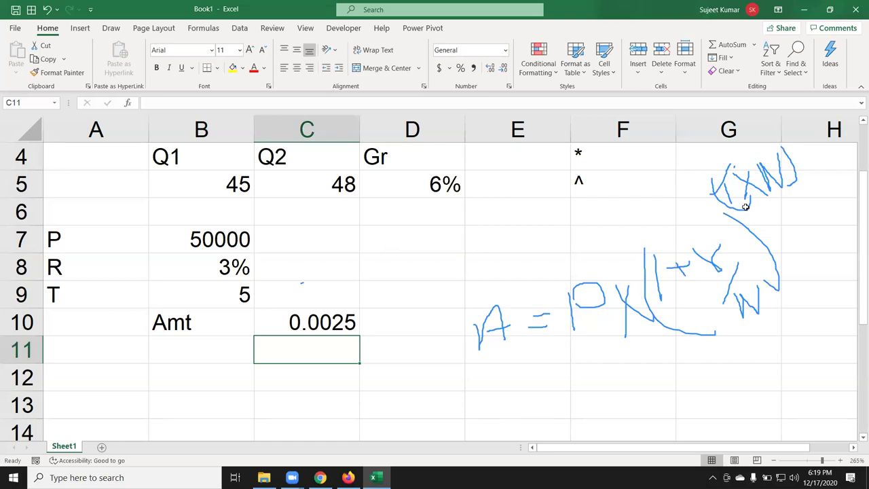
pyautogui.press('Up')
# Enter =1+C10 in C11 (1.0025) and =B9*12 in C12 (60 months)
pyautogui.press('Down')
pyautogui.write('=1+')
pyautogui.press('Up')
pyautogui.press('Return')
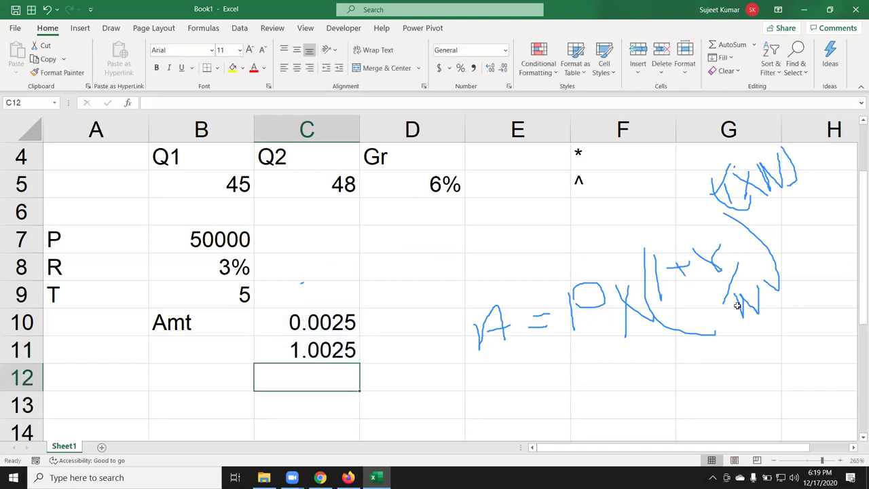
pyautogui.write('=')
pyautogui.press('Up')
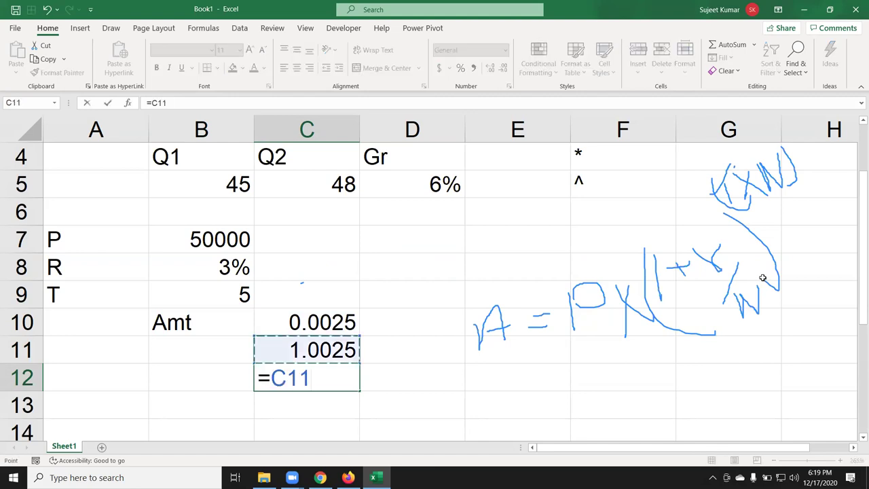
pyautogui.press('Up')
pyautogui.press('Up')
pyautogui.press('Left')
pyautogui.write('*1')
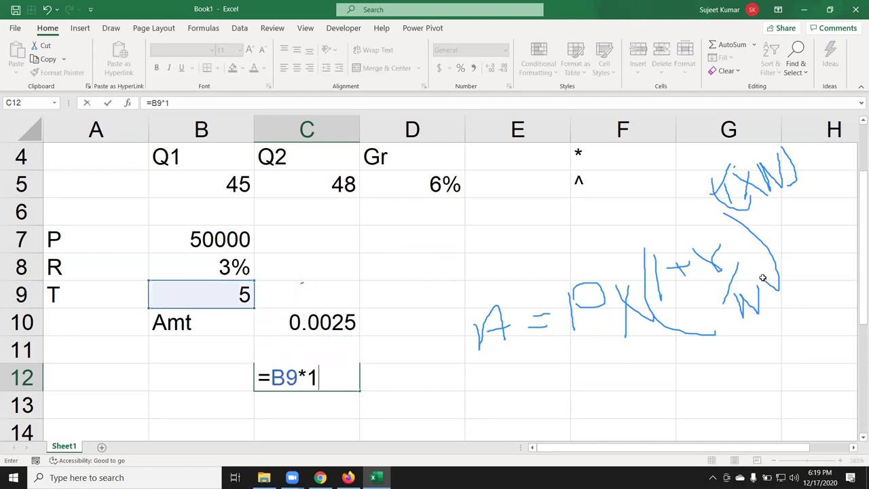
pyautogui.write('2')
pyautogui.press('Return')
pyautogui.press('Up')
pyautogui.press('Down')
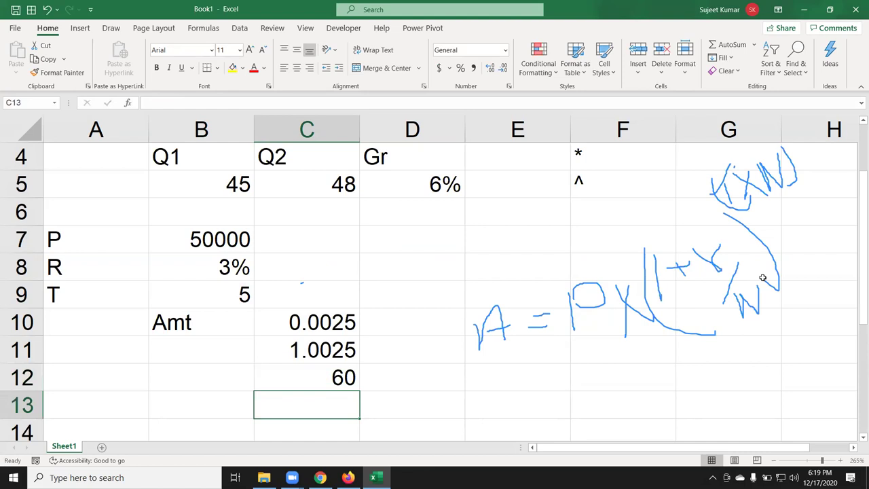
# Enter =C11^C12 in C13 to get the 1.161617 growth factor
pyautogui.write('=')
pyautogui.press('Up')
pyautogui.press('Up')
pyautogui.write('^')
pyautogui.press('Up')
pyautogui.press('Return')
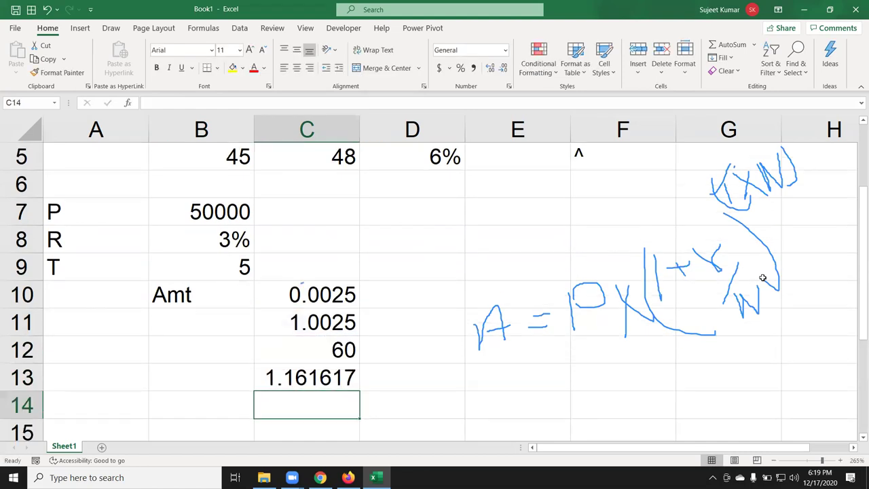
pyautogui.press('Up')
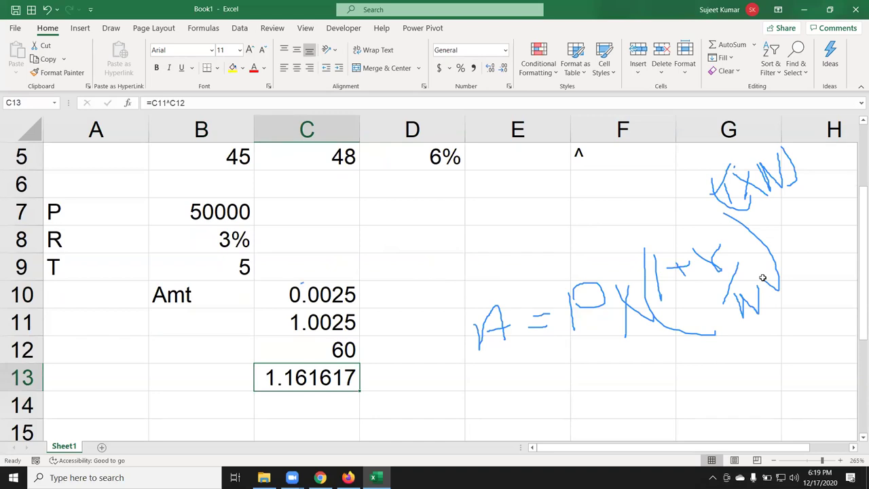
pyautogui.press('Down')
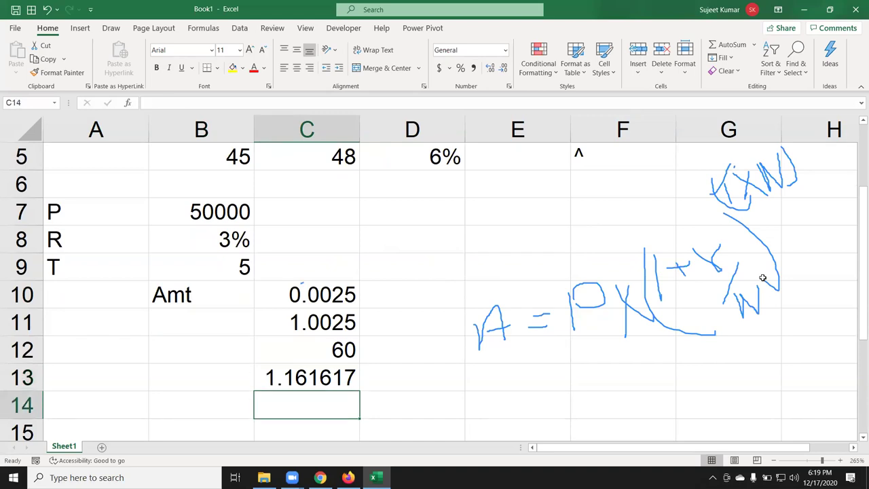
# Enter =B7*C13 in C14 for the 58080.84 final amount and review column C
pyautogui.write('=')
pyautogui.press('Up')
pyautogui.press('Up')
pyautogui.press('Up')
pyautogui.press('Up')
pyautogui.press('Up')
pyautogui.press('Up')
pyautogui.press('Up')
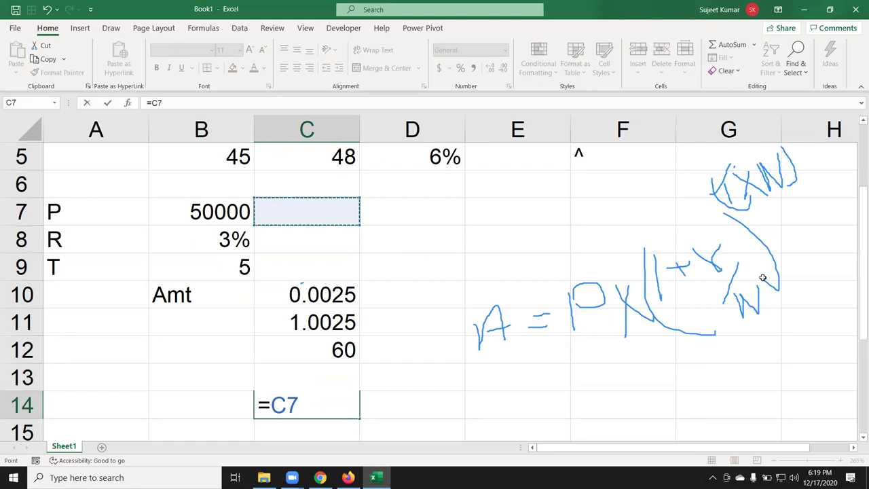
pyautogui.press('Left')
pyautogui.write('*')
pyautogui.press('Up')
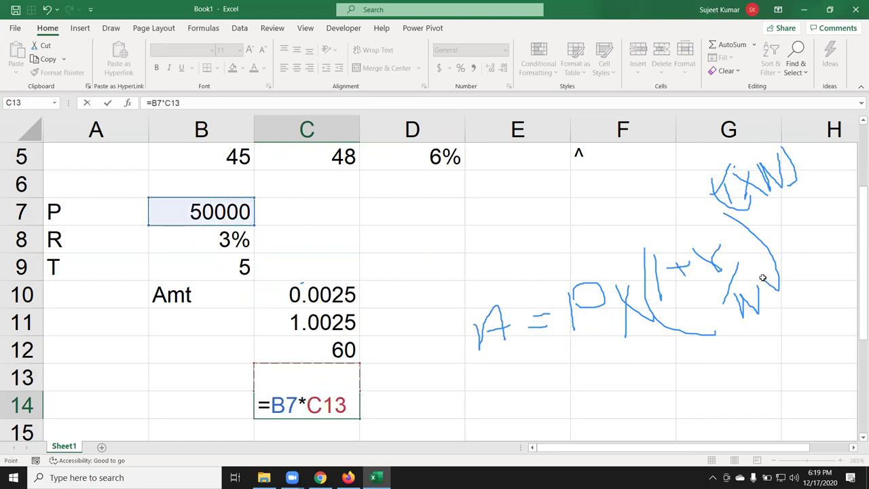
pyautogui.press('Return')
pyautogui.press('Up')
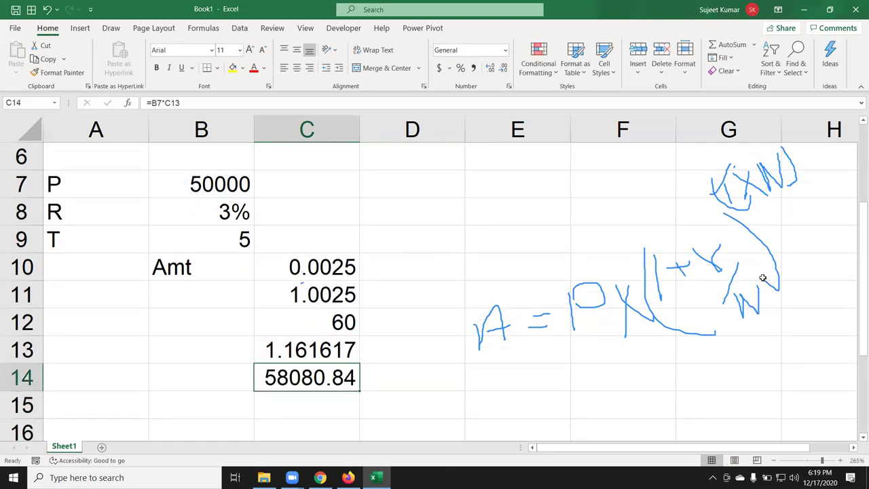
pyautogui.press('Up')
pyautogui.press('Up')
pyautogui.press('Up')
pyautogui.press('Up')
pyautogui.press('Up')
pyautogui.press('Down')
pyautogui.press('Down')
pyautogui.press('Down')
pyautogui.press('Down')
pyautogui.press('Down')
pyautogui.press('Down')
pyautogui.press('Up')
pyautogui.press('Up')
pyautogui.press('Up')
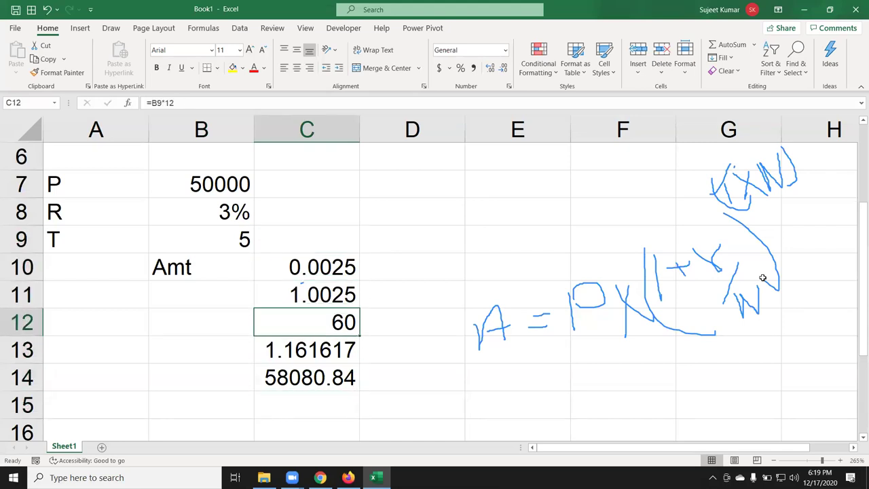
pyautogui.click(325, 297)
pyautogui.doubleClick(325, 296)
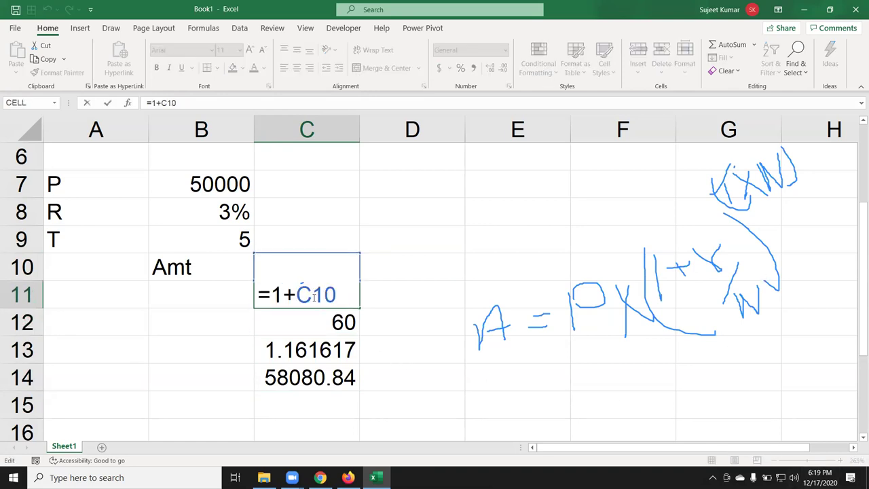
pyautogui.moveTo(296, 294); pyautogui.dragTo(336, 294)
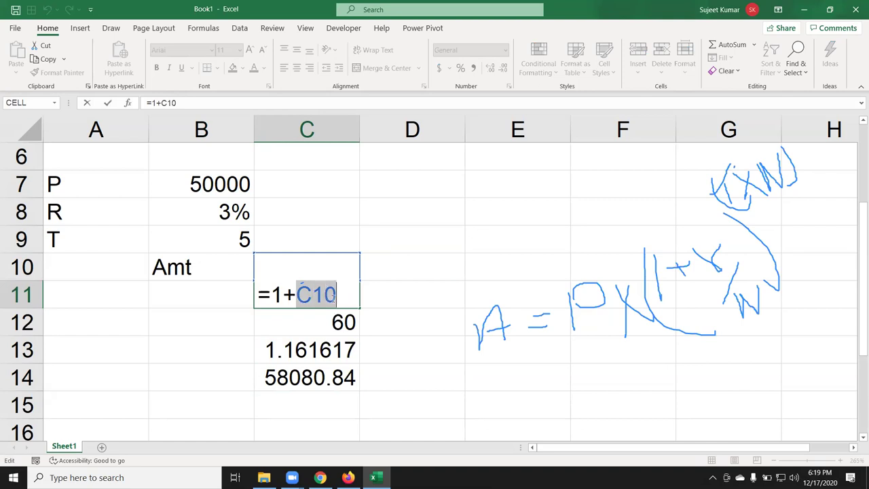
pyautogui.press('Escape')
pyautogui.click(316, 271)
pyautogui.doubleClick(302, 269)
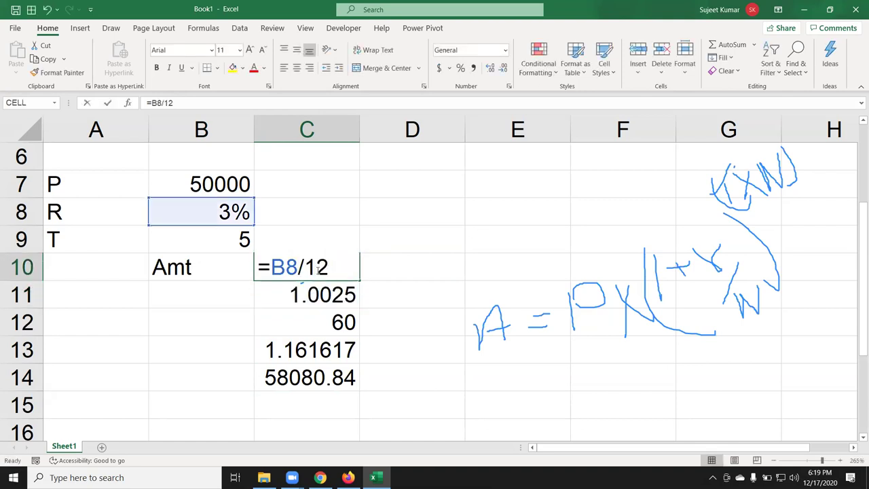
pyautogui.moveTo(272, 269); pyautogui.dragTo(331, 272)
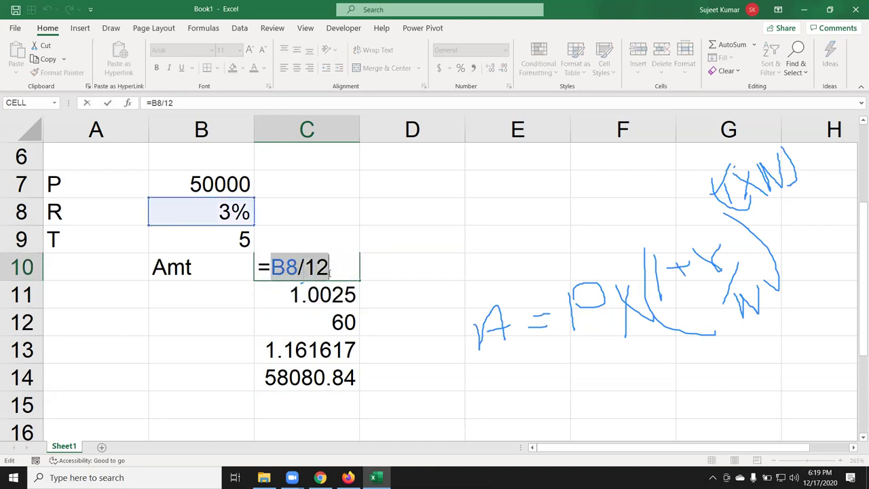
pyautogui.press('Return')
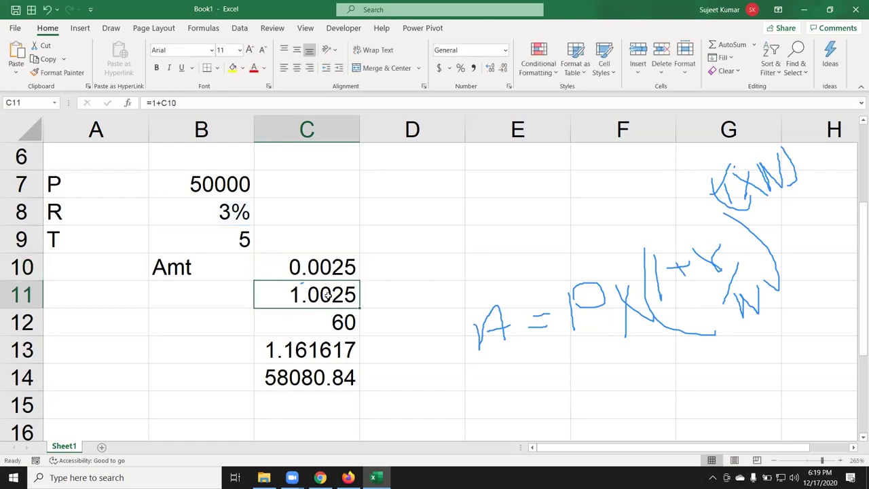
pyautogui.doubleClick(309, 296)
# Replace C10 in C11's formula with (B8/12) and delete the 0.0025 helper value in C10
pyautogui.moveTo(307, 294); pyautogui.dragTo(335, 293)
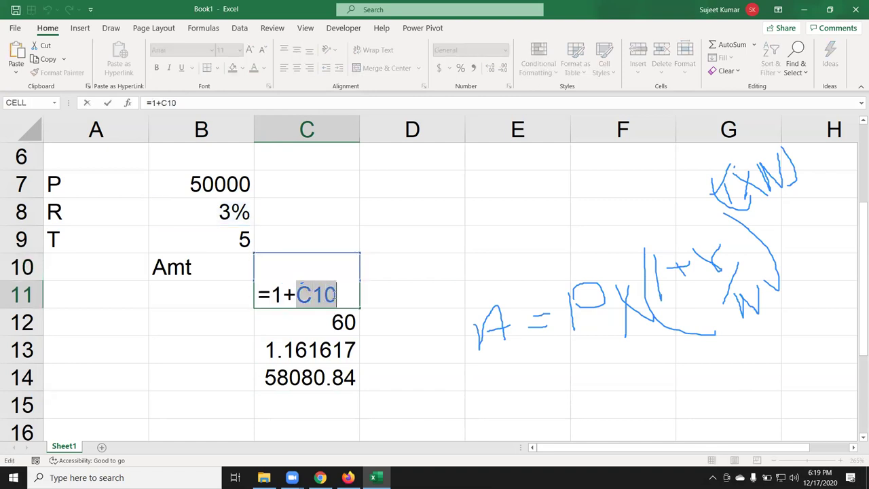
pyautogui.write('(')
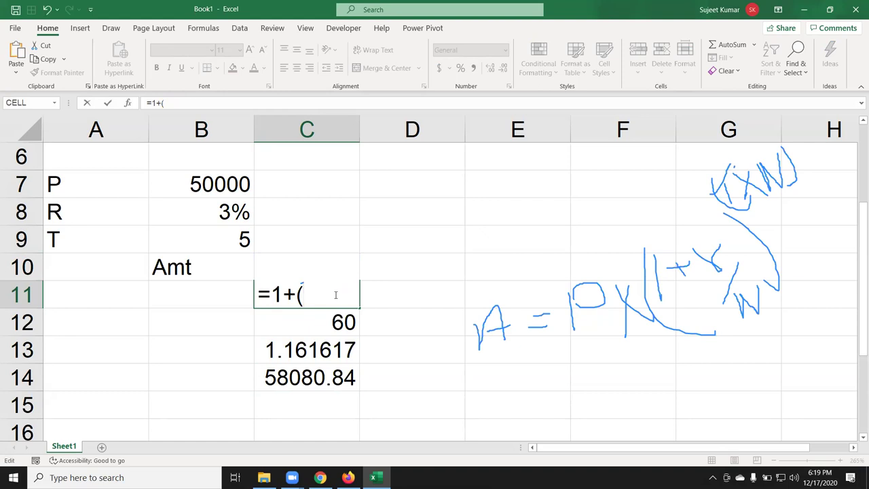
pyautogui.write('B8/12)')
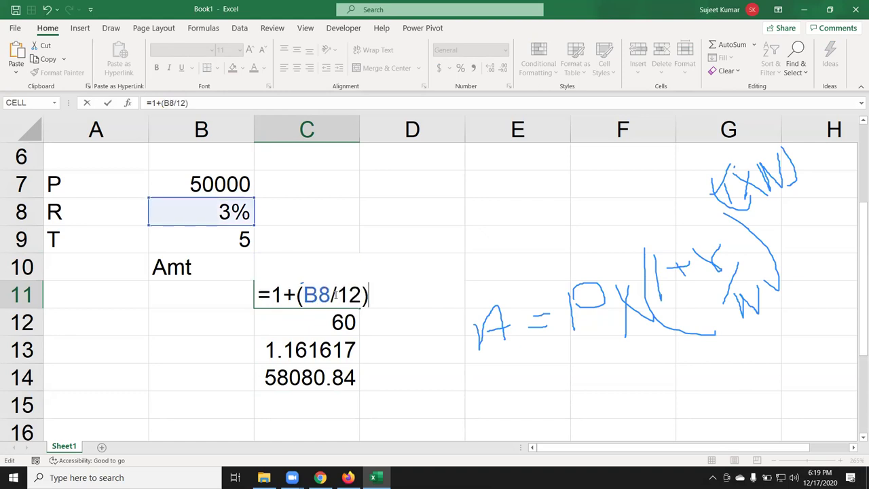
pyautogui.press('Return')
pyautogui.click(336, 294)
pyautogui.press('Up')
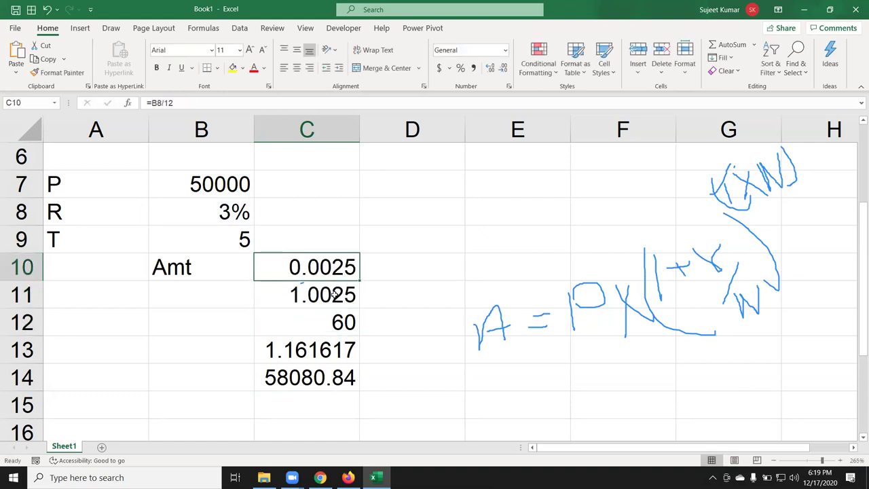
pyautogui.press('Delete')
# Copy the 1+(B8/12) expression from C11's formula
pyautogui.click(335, 294)
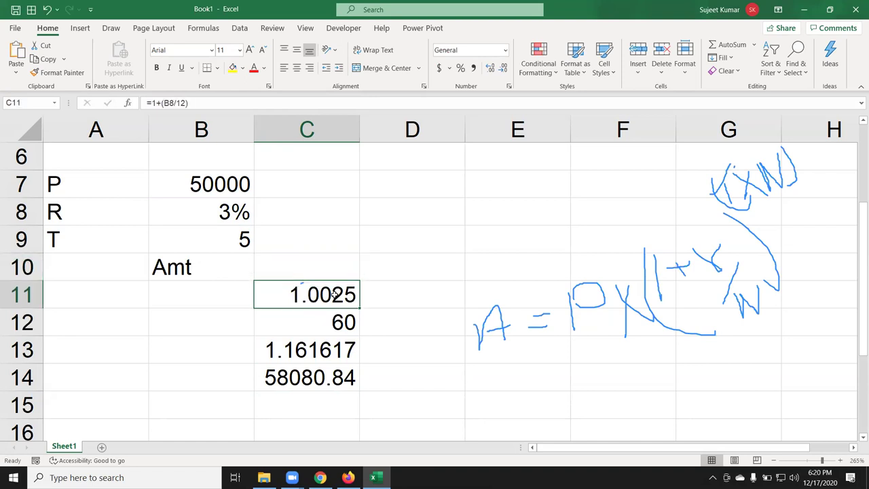
pyautogui.press('Down')
pyautogui.press('Down')
pyautogui.press('Down')
pyautogui.press('Up')
pyautogui.press('F2')
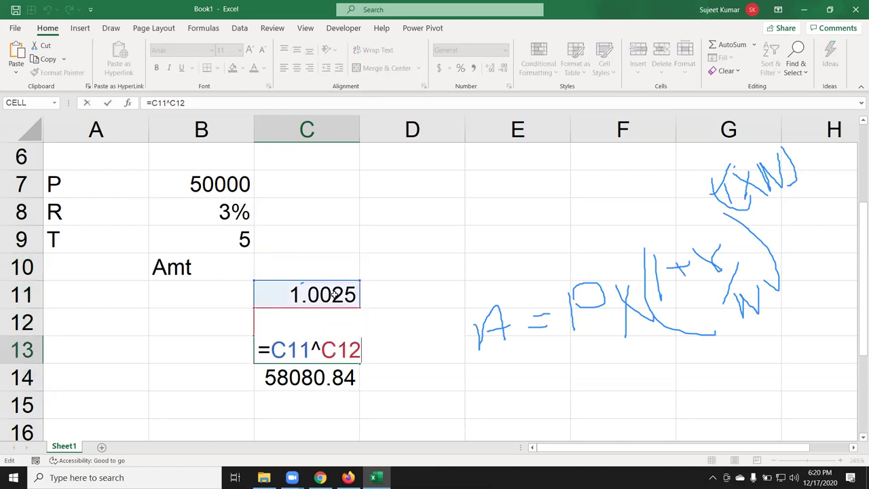
pyautogui.press('Escape')
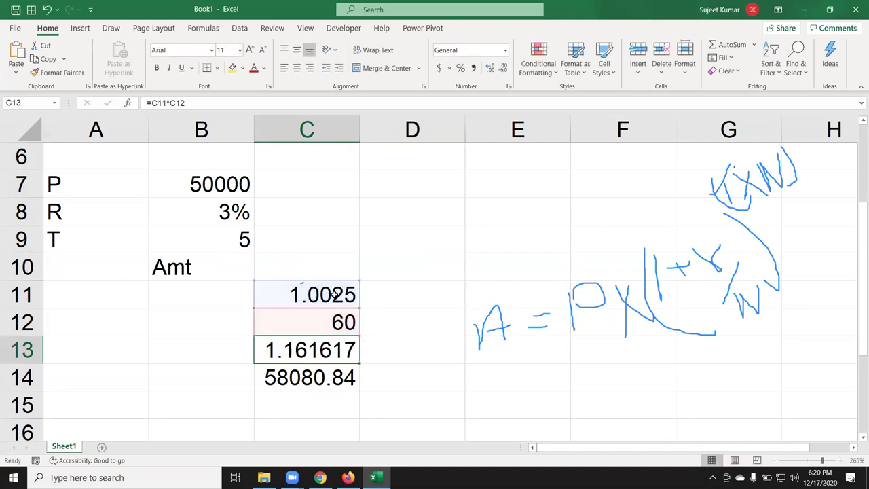
pyautogui.press('Up')
pyautogui.press('Up')
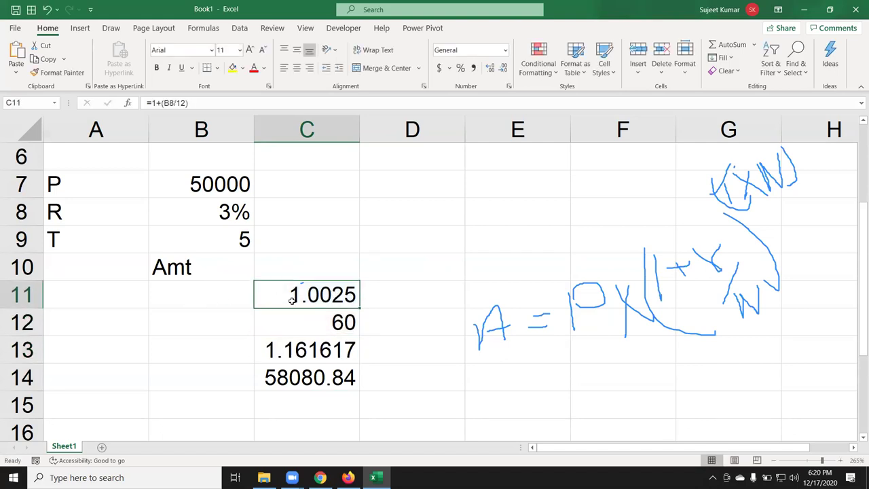
pyautogui.press('F2')
pyautogui.moveTo(274, 295); pyautogui.dragTo(369, 294)
pyautogui.hotkey('ctrl', 'c')
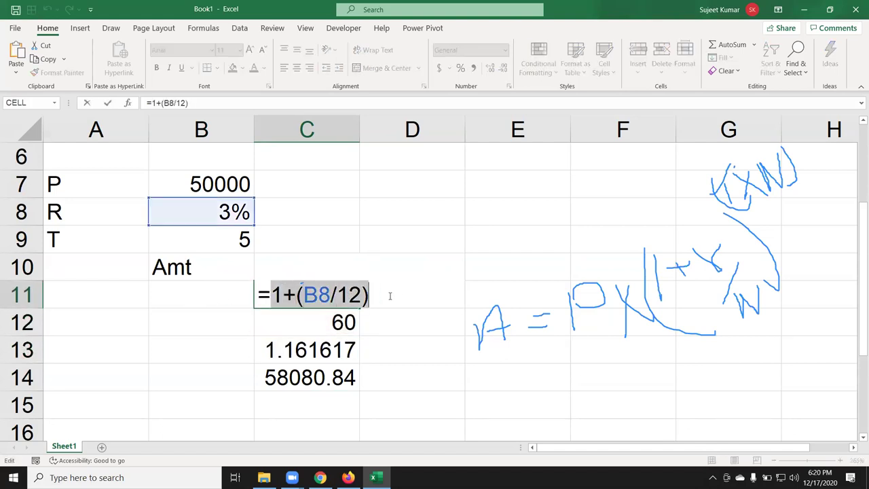
pyautogui.press('Escape')
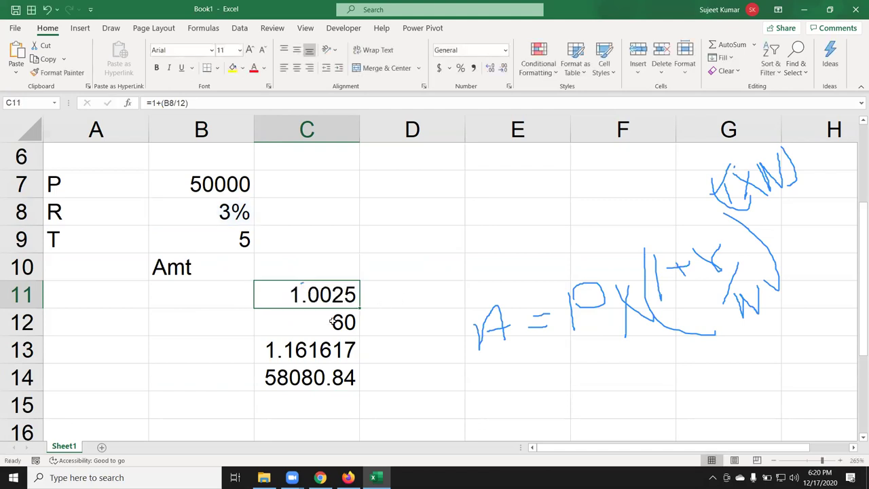
# Substitute (1+(B8/12)) for the C11 reference in C13's formula
pyautogui.doubleClick(326, 349)
pyautogui.doubleClick(298, 350)
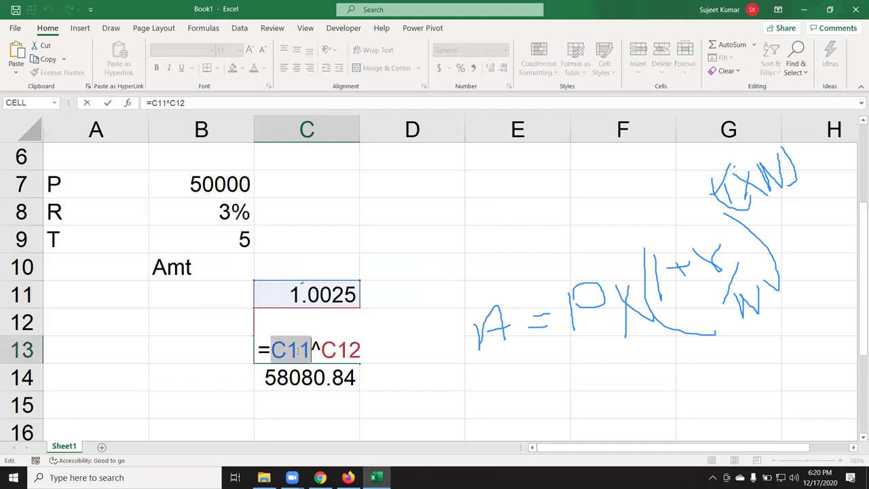
pyautogui.write('(')
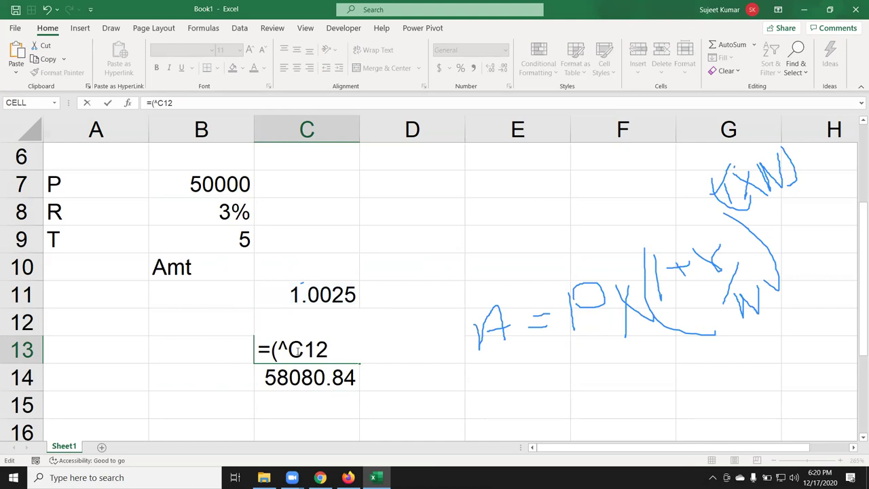
pyautogui.hotkey('ctrl', 'v')
pyautogui.write(')')
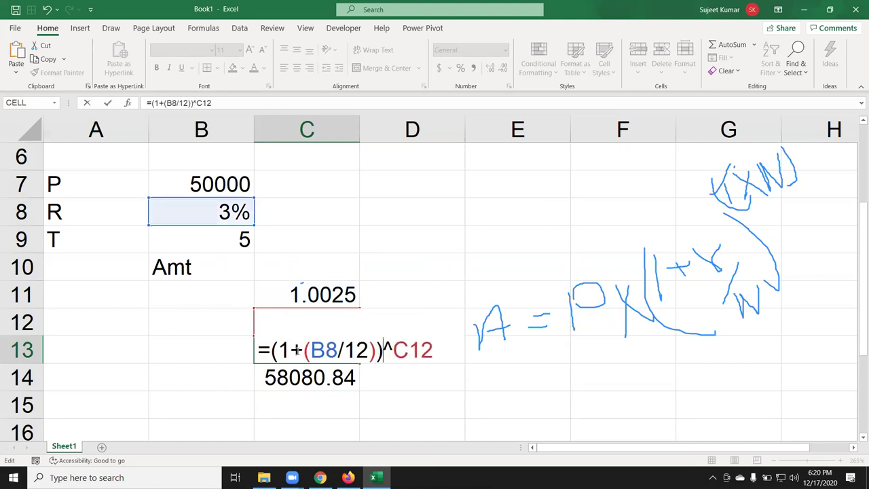
pyautogui.press('Return')
# Replace the C12 reference in C13 with (B9*12), making =(1+(B8/12))^(B9*12)
pyautogui.press('Up')
pyautogui.press('Up')
pyautogui.press('Up')
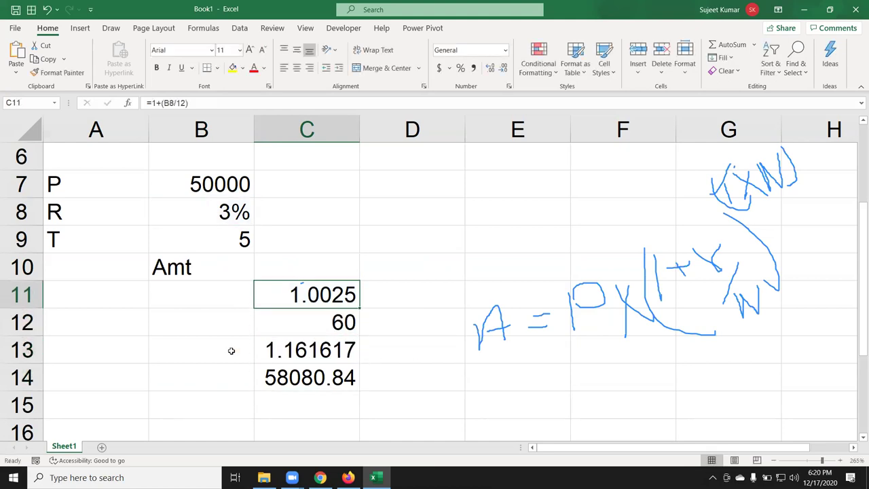
pyautogui.doubleClick(292, 331)
pyautogui.moveTo(270, 320); pyautogui.dragTo(349, 325)
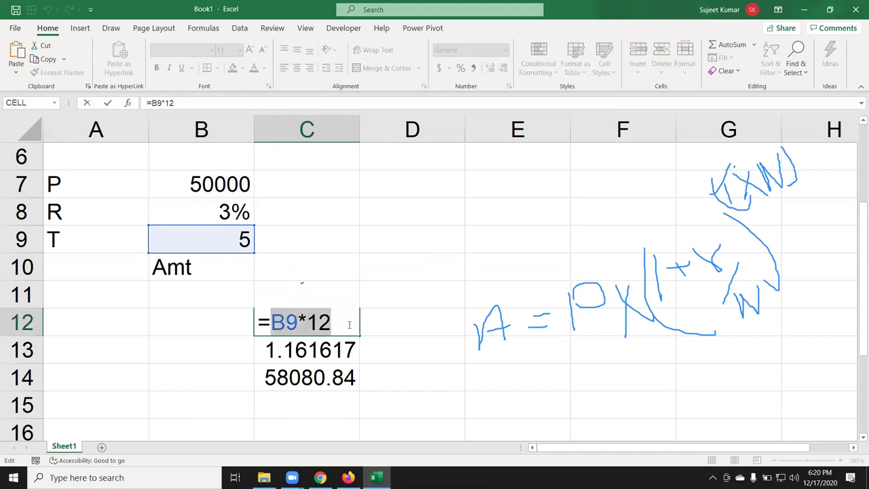
pyautogui.press('Escape')
pyautogui.press('Down')
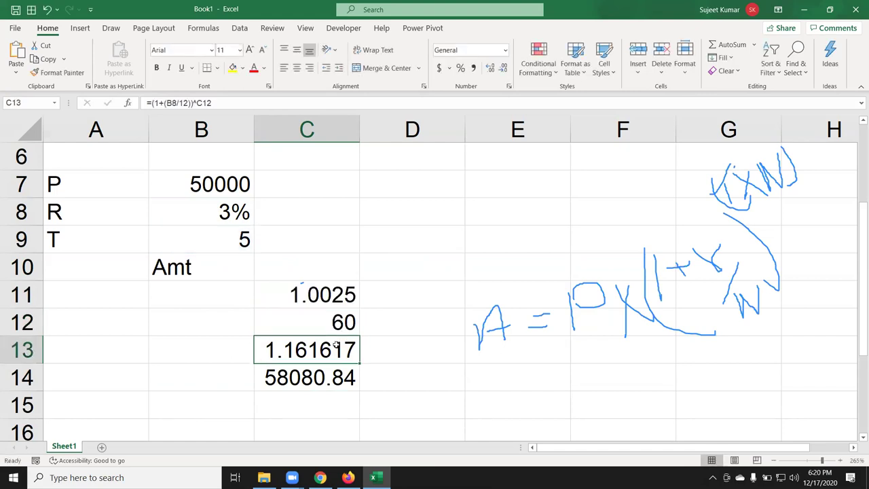
pyautogui.doubleClick(341, 343)
pyautogui.doubleClick(411, 349)
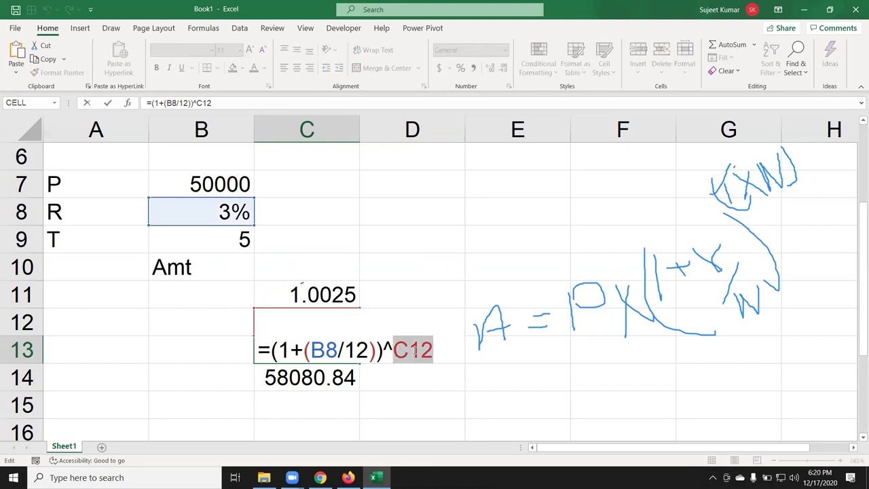
pyautogui.write('(B9*12)')
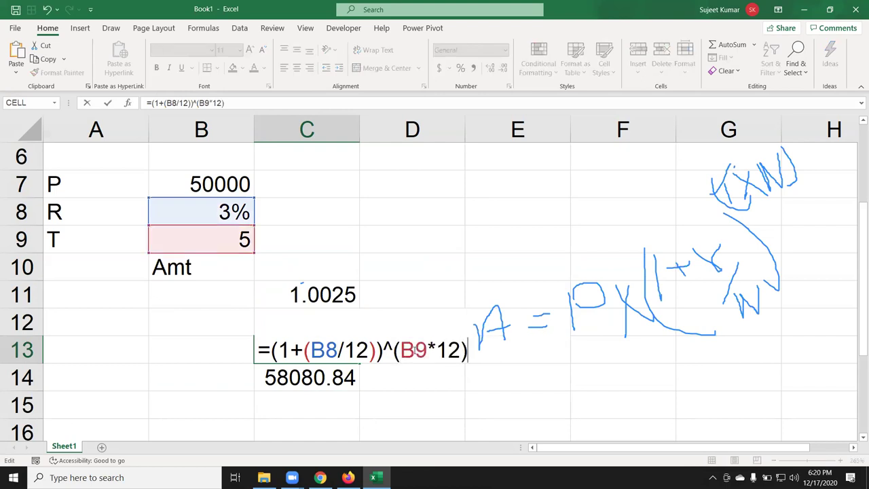
pyautogui.hotkey('ctrl', 'Return')
# Paste C13's growth expression into C14, giving =B7*((1+(B8/12))^(B9*12))
pyautogui.doubleClick(335, 358)
pyautogui.moveTo(271, 350); pyautogui.dragTo(503, 370)
pyautogui.hotkey('ctrl', 'c')
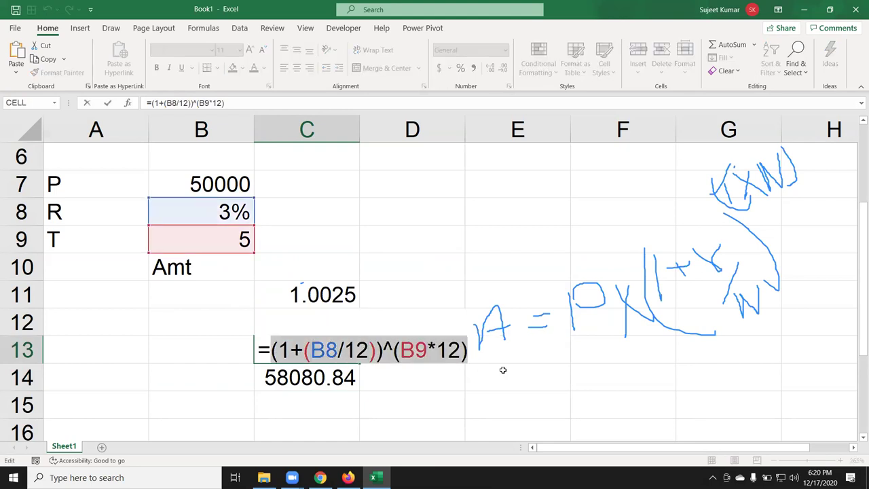
pyautogui.press('Escape')
pyautogui.doubleClick(309, 378)
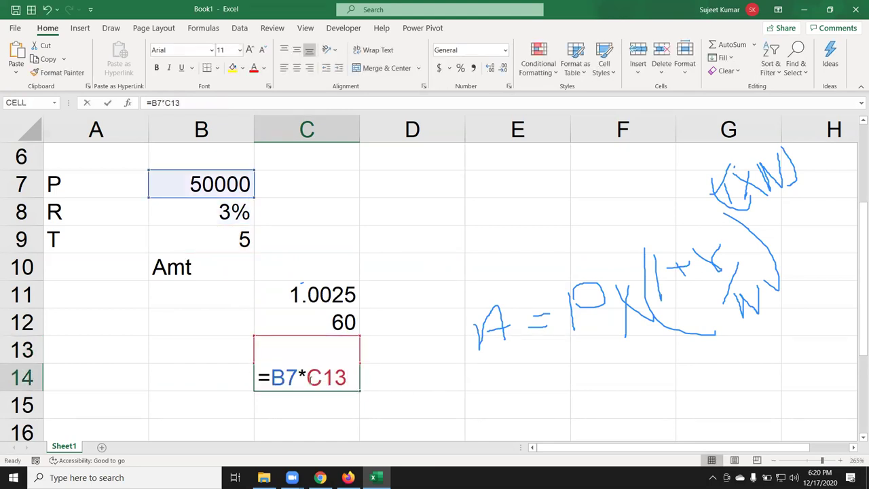
pyautogui.doubleClick(310, 378)
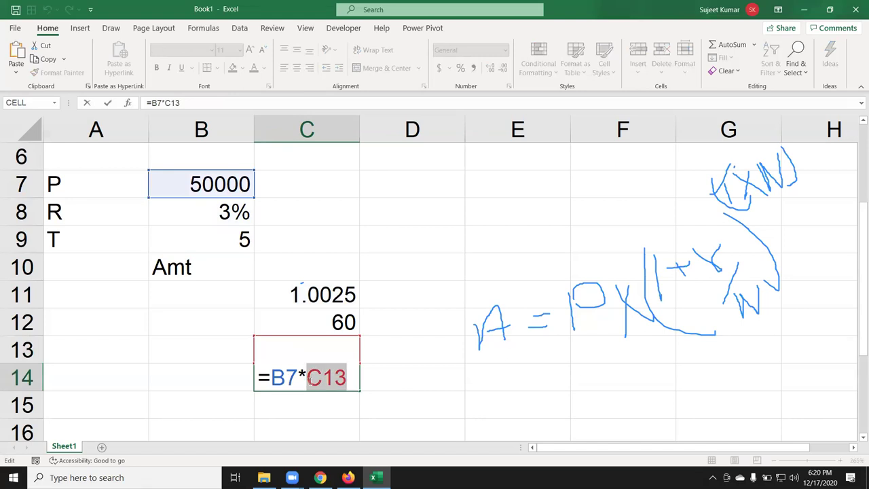
pyautogui.write('()')
pyautogui.hotkey('ctrl', 'v')
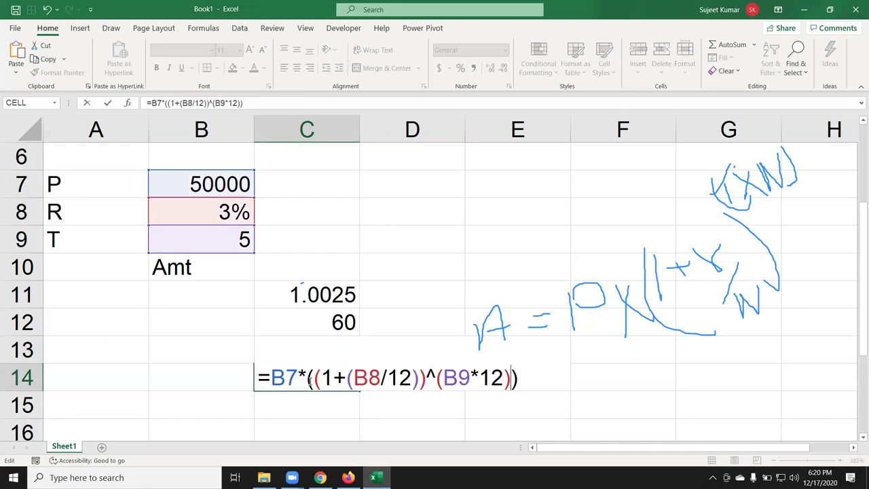
pyautogui.press('Return')
pyautogui.press('Up')
pyautogui.press('Up')
pyautogui.hotkey('shift', 'Up')
pyautogui.hotkey('shift', 'Up')
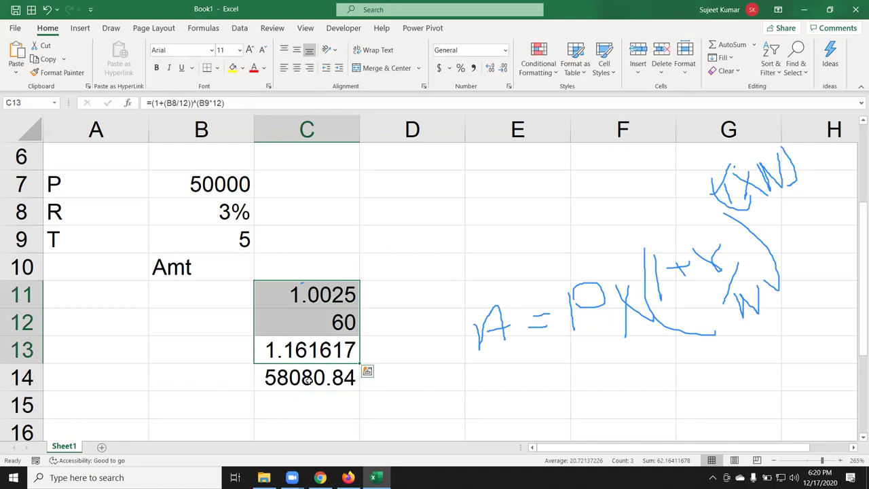
# Empty helper cells C11:C13 and move C14's nested formula to C10, showing 58080.84
pyautogui.press('Delete')
pyautogui.click(309, 378)
pyautogui.hotkey('ctrl', 'x')
pyautogui.press('Up')
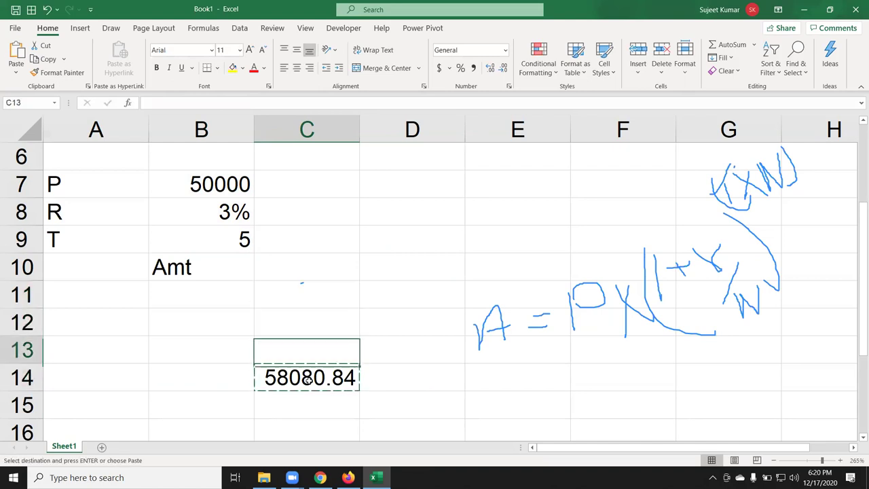
pyautogui.press('Up')
pyautogui.press('Up')
pyautogui.press('Up')
pyautogui.hotkey('ctrl', 'v')
pyautogui.press('F2')
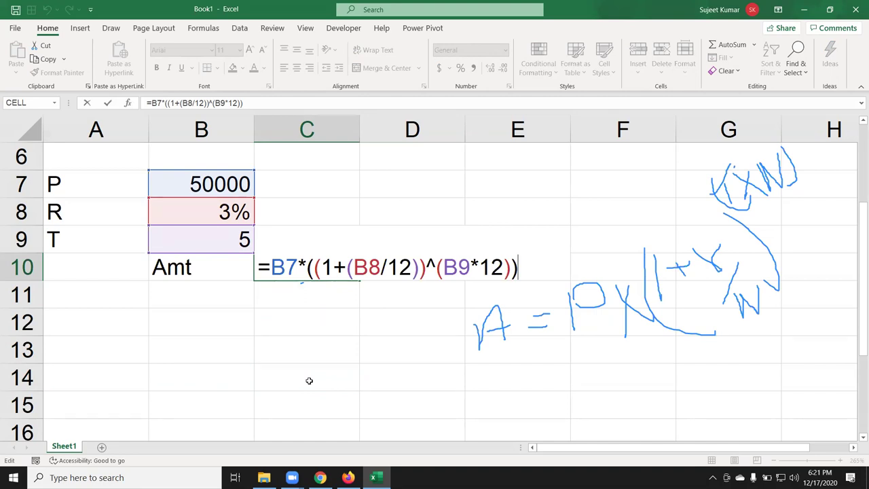
pyautogui.press('Return')
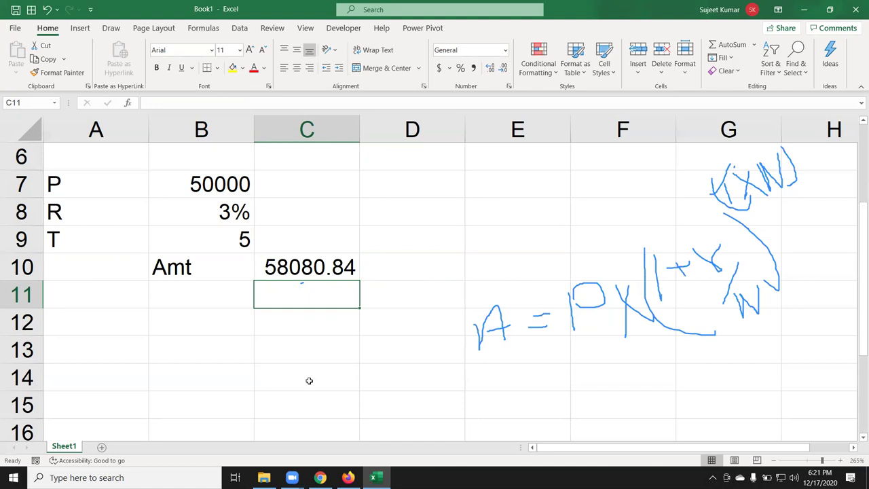
# Enter =PV(B8/12,B9*12,,B7) in C11 using B8, B9 and B7 as references
pyautogui.write('=pv ')
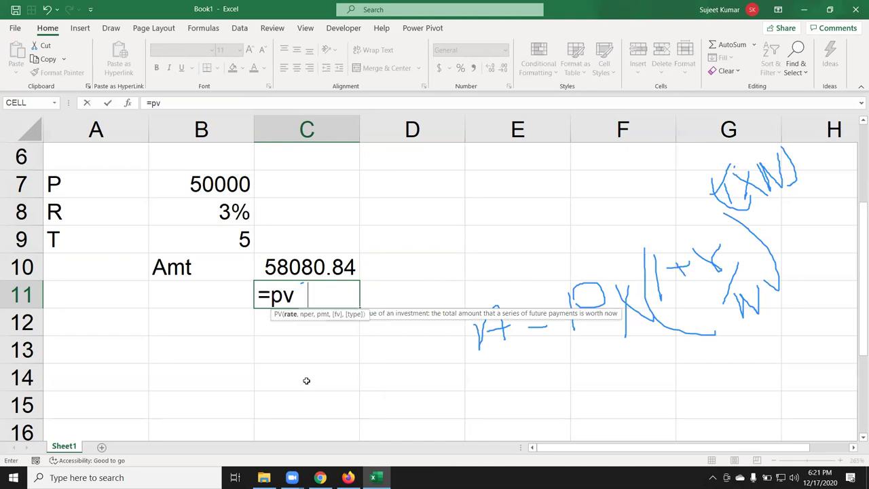
pyautogui.write('(')
pyautogui.click(231, 215)
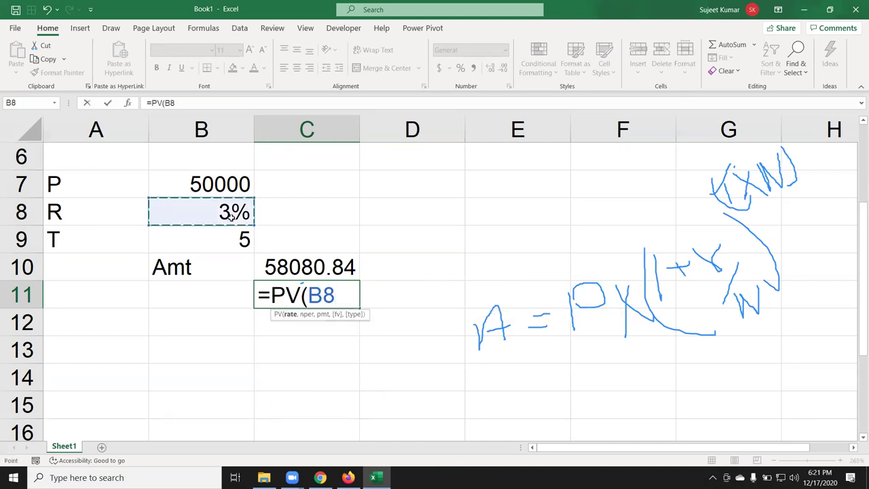
pyautogui.write('/12.')
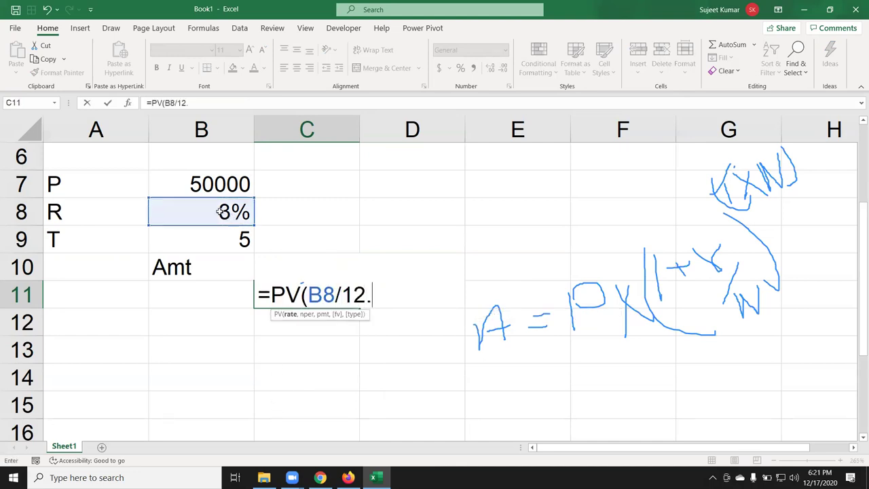
pyautogui.click(239, 237)
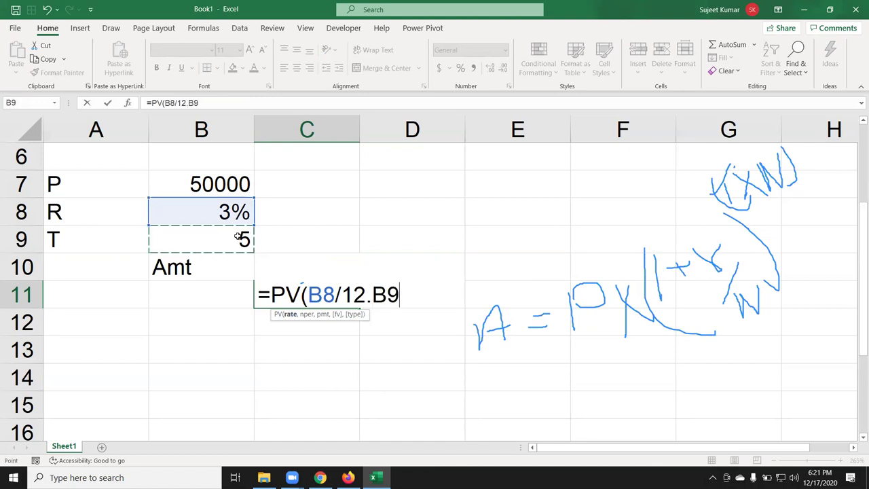
pyautogui.press('BackSpace')
pyautogui.press('BackSpace')
pyautogui.press('BackSpace')
pyautogui.write(',')
pyautogui.write('*')
pyautogui.press('BackSpace')
pyautogui.click(246, 236)
pyautogui.write('*12,,')
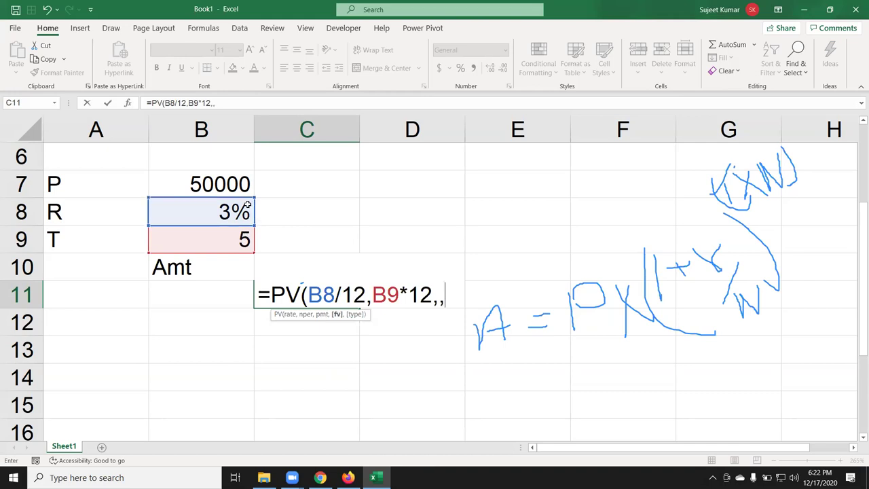
pyautogui.click(210, 180)
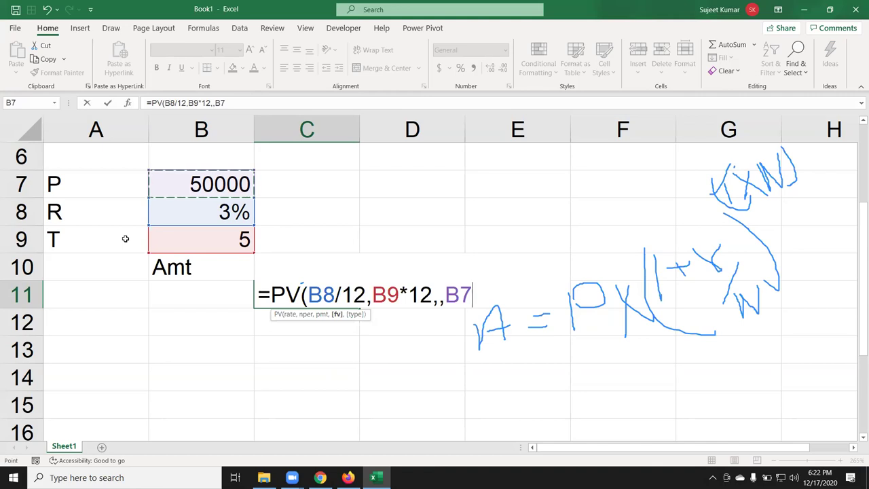
pyautogui.write(')')
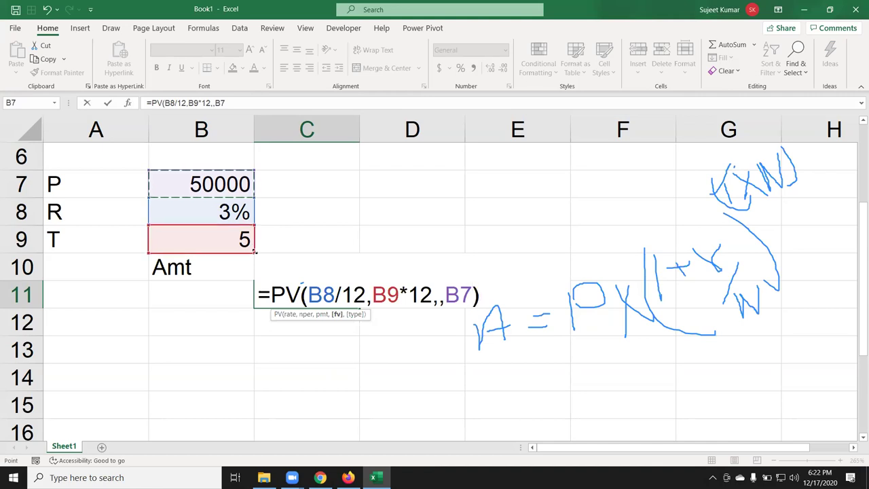
# Change the function from PV to FV and commit, showing ($58,080.84)
pyautogui.click(286, 292)
pyautogui.press('BackSpace')
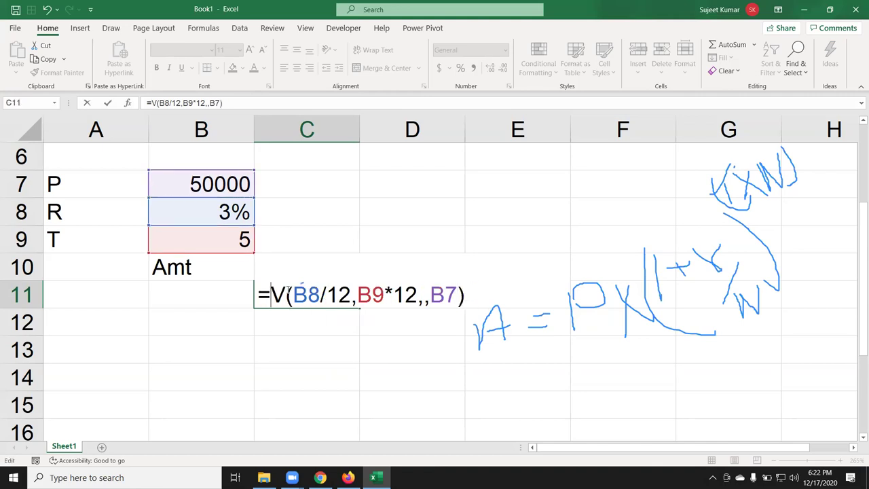
pyautogui.write('F')
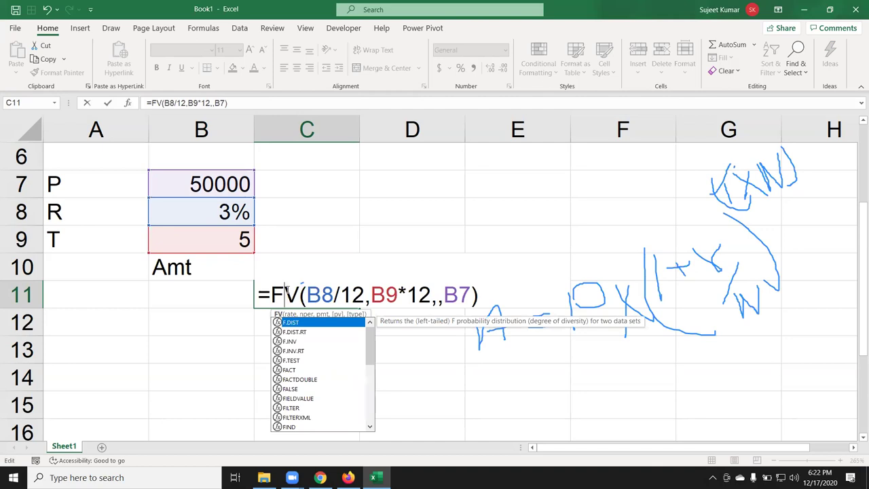
pyautogui.click(439, 296)
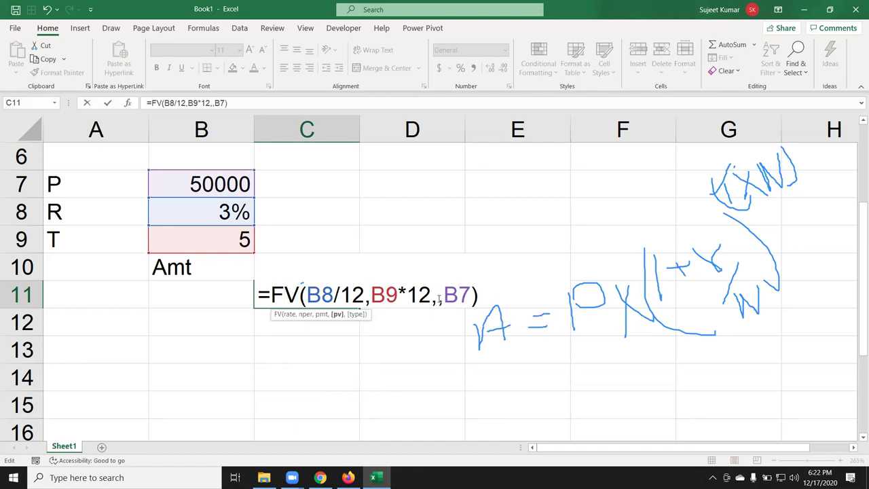
pyautogui.click(466, 299)
pyautogui.press('Return')
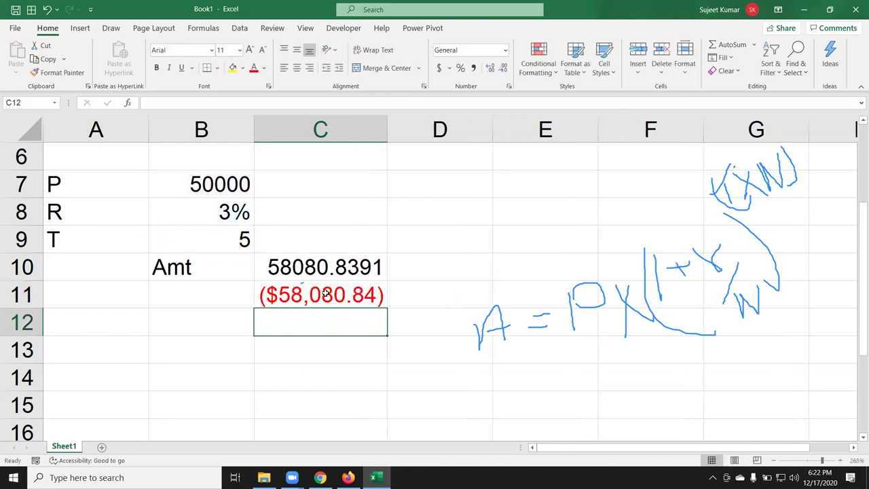
pyautogui.click(303, 301)
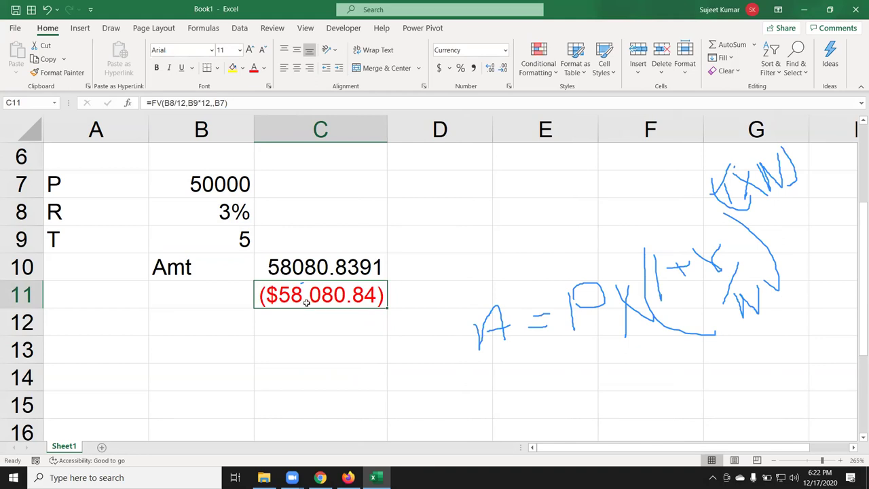
pyautogui.doubleClick(308, 299)
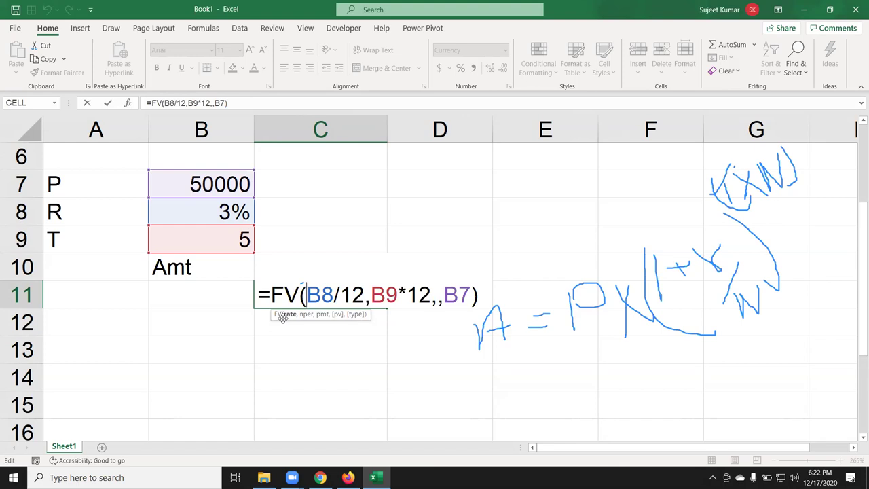
pyautogui.press('Return')
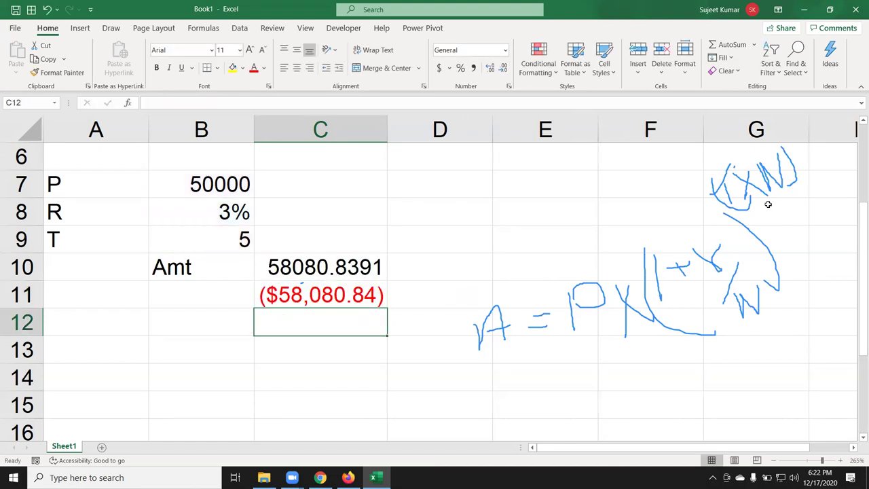
pyautogui.click(279, 297)
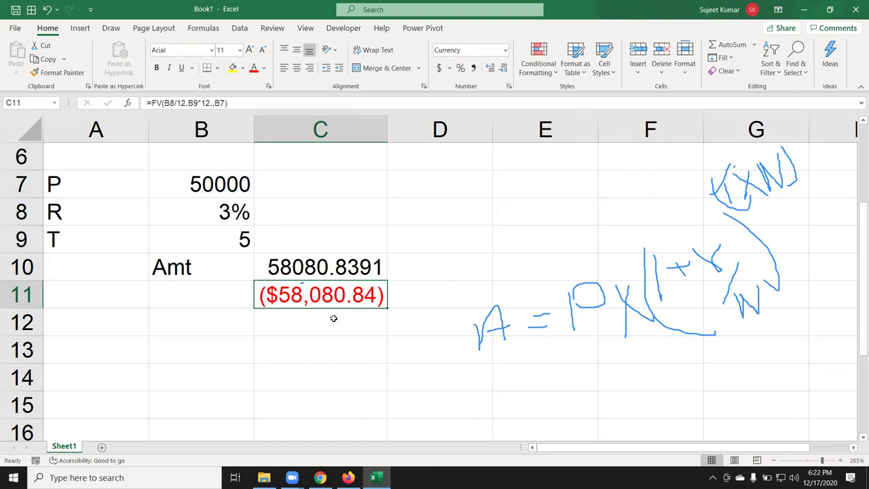
pyautogui.click(231, 325)
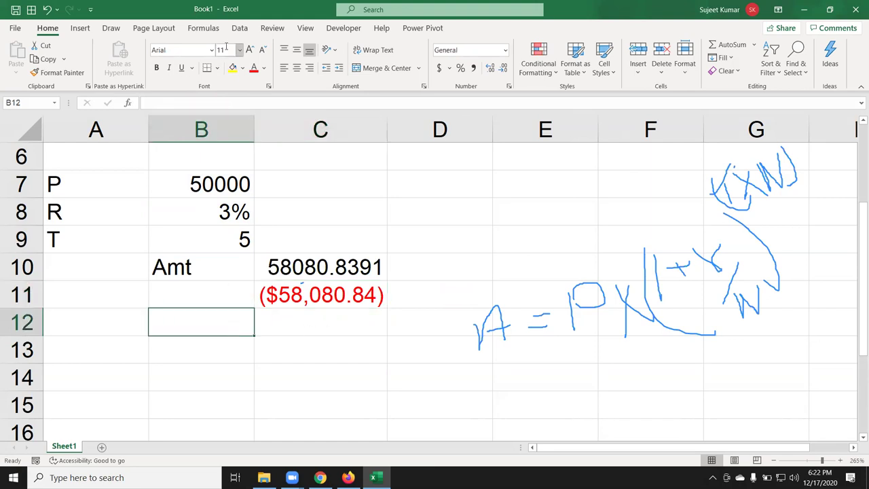
pyautogui.click(237, 31)
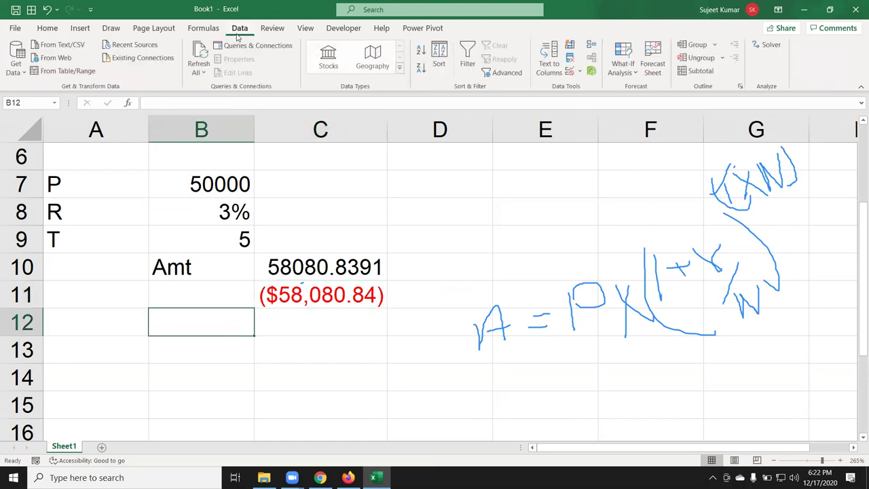
# Browse the Review, Developer, View and Data ribbon tabs
pyautogui.click(273, 30)
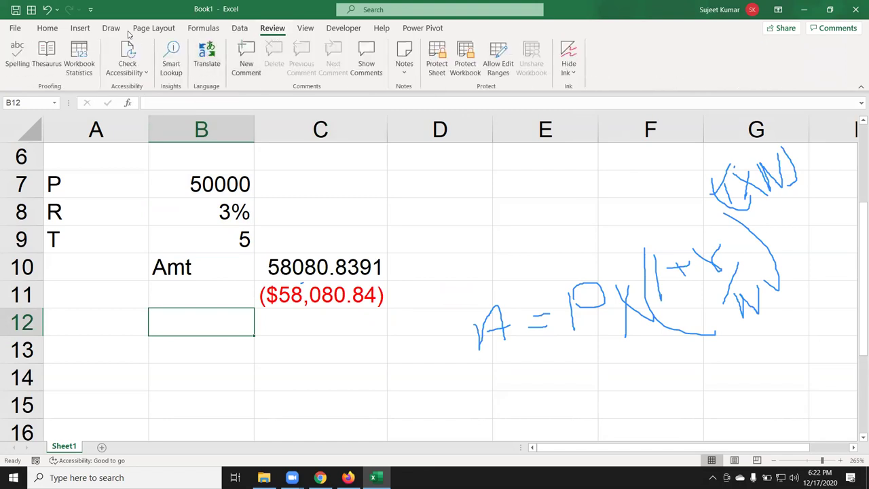
pyautogui.click(336, 34)
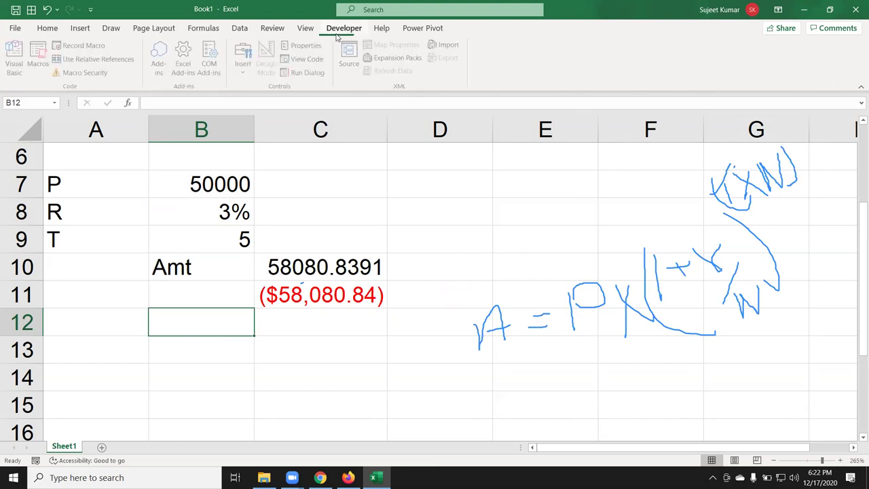
pyautogui.click(314, 31)
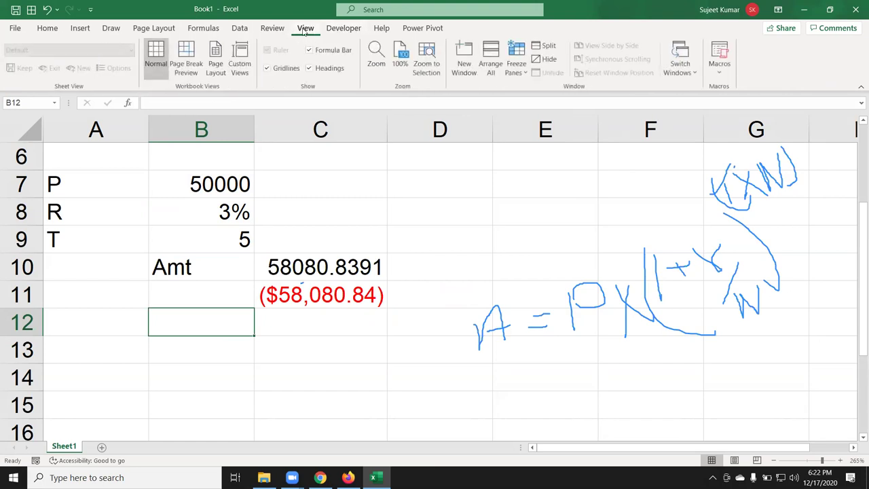
pyautogui.click(276, 31)
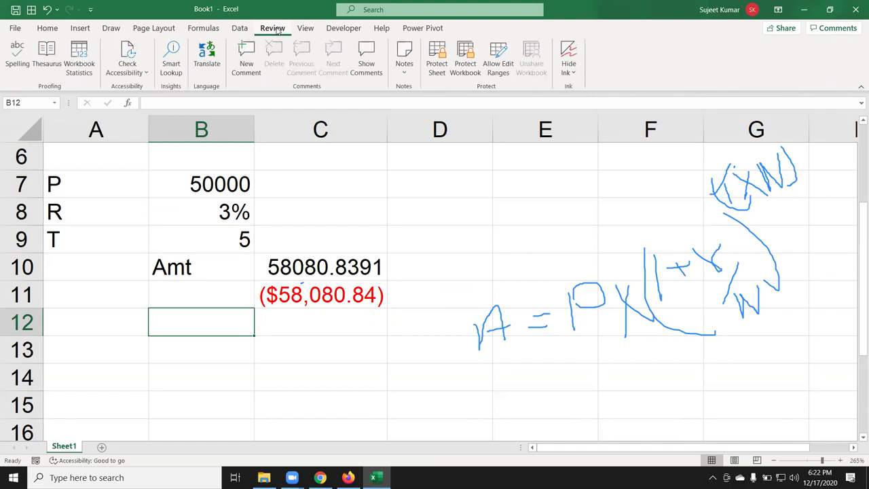
pyautogui.click(241, 30)
# From Formulas > More Functions > Statistical, open the Excel functions help
pyautogui.click(198, 30)
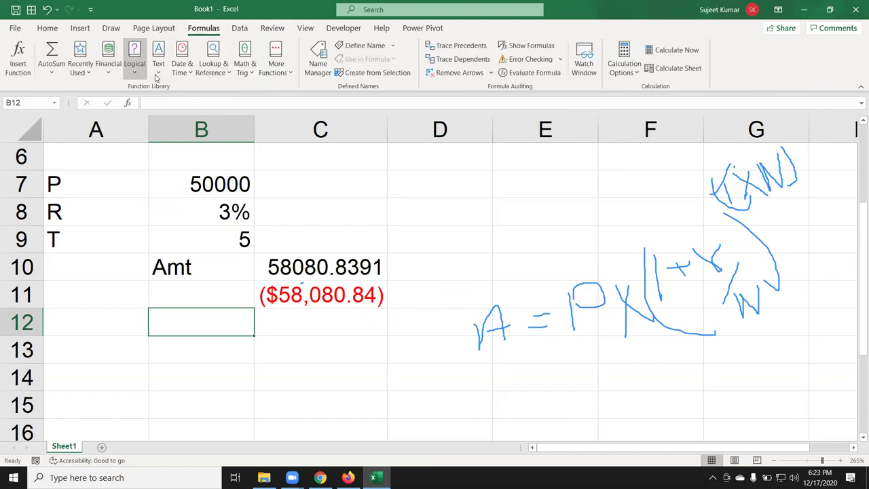
pyautogui.click(275, 73)
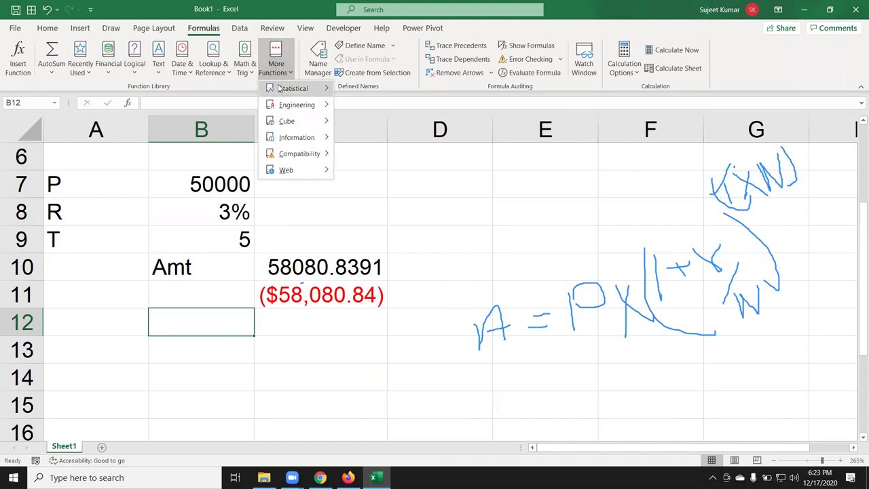
pyautogui.moveTo(282, 90)
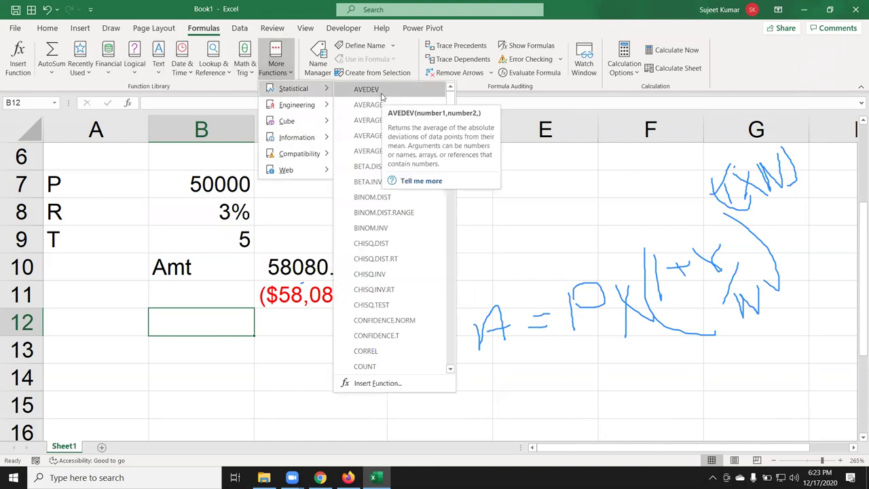
pyautogui.click(429, 181)
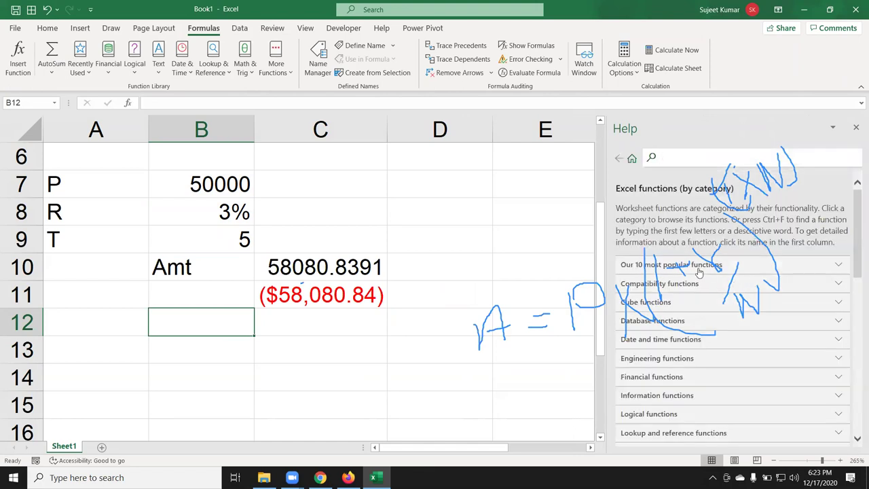
pyautogui.click(699, 273)
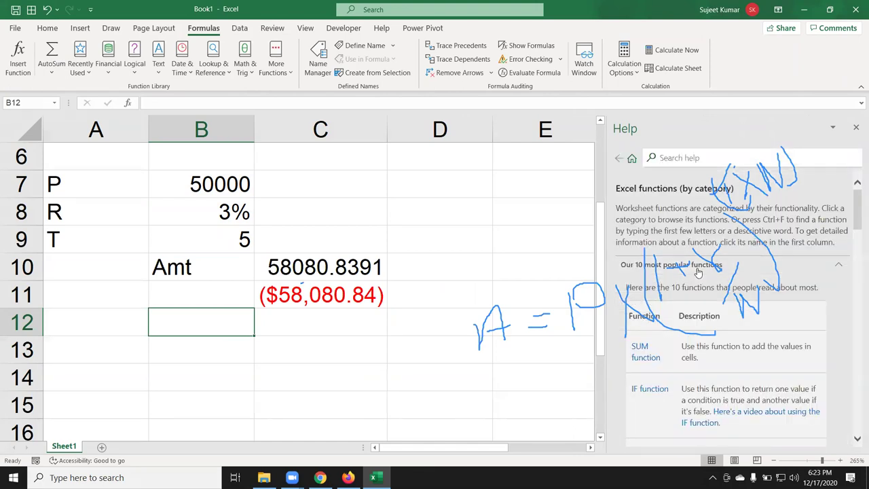
pyautogui.click(698, 271)
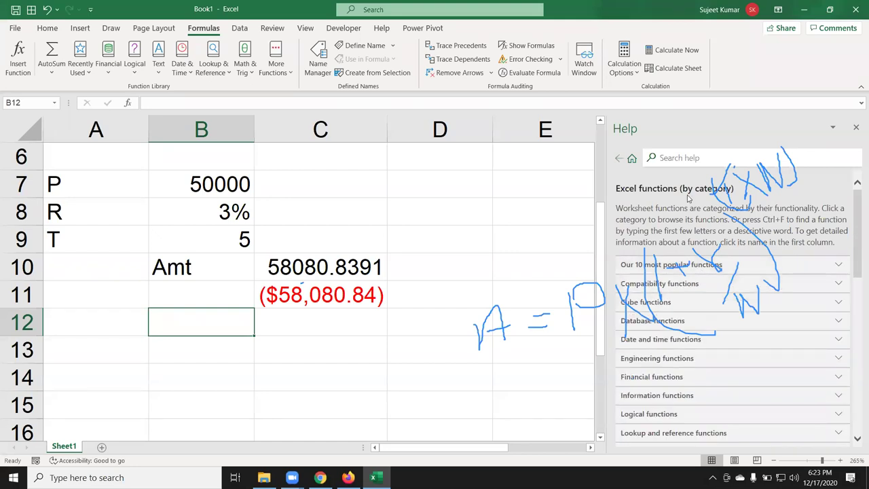
pyautogui.scroll(-3, 668, 397)
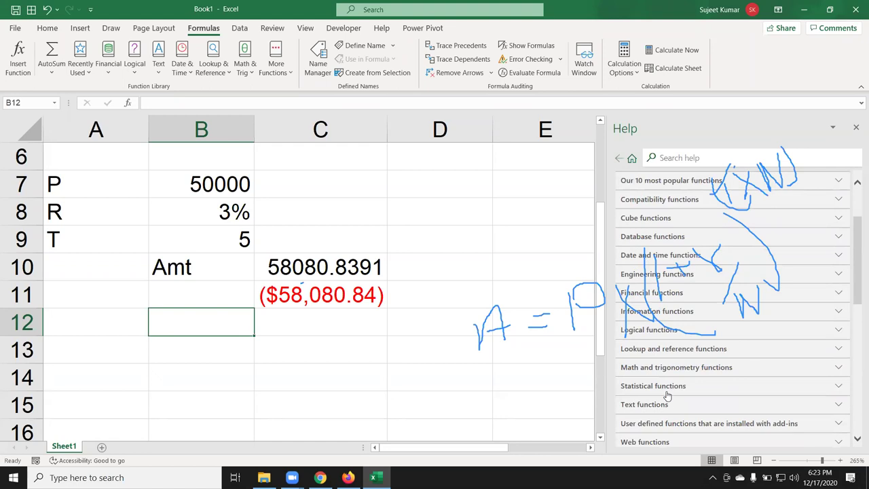
pyautogui.click(667, 387)
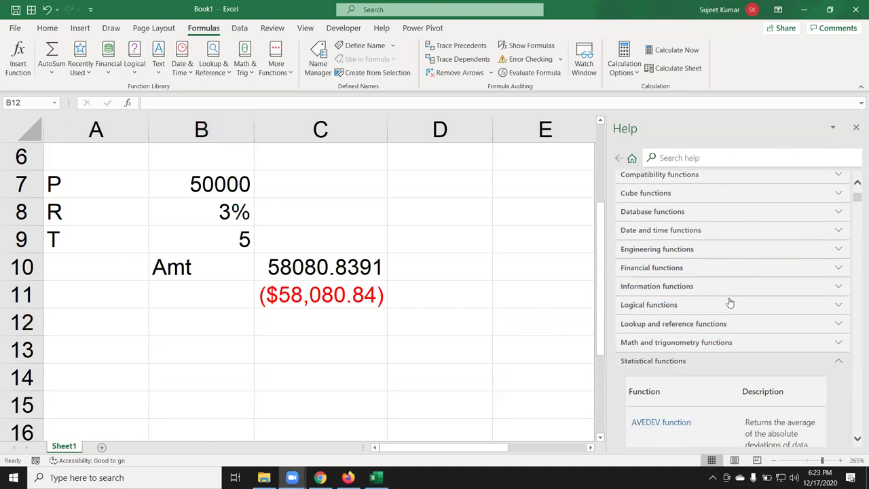
pyautogui.scroll(-6, 726, 302)
pyautogui.click(662, 283)
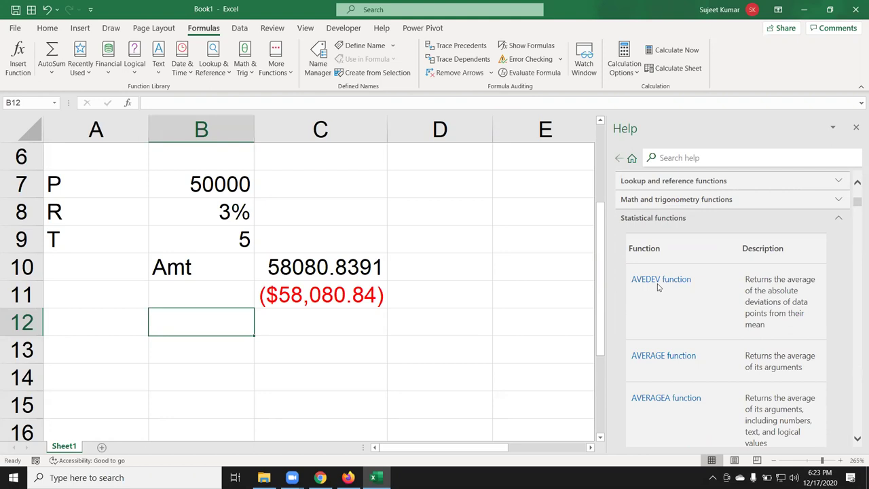
pyautogui.click(658, 283)
pyautogui.scroll(-4, 667, 297)
pyautogui.scroll(-2, 668, 297)
pyautogui.scroll(-3, 667, 297)
pyautogui.scroll(-1, 669, 293)
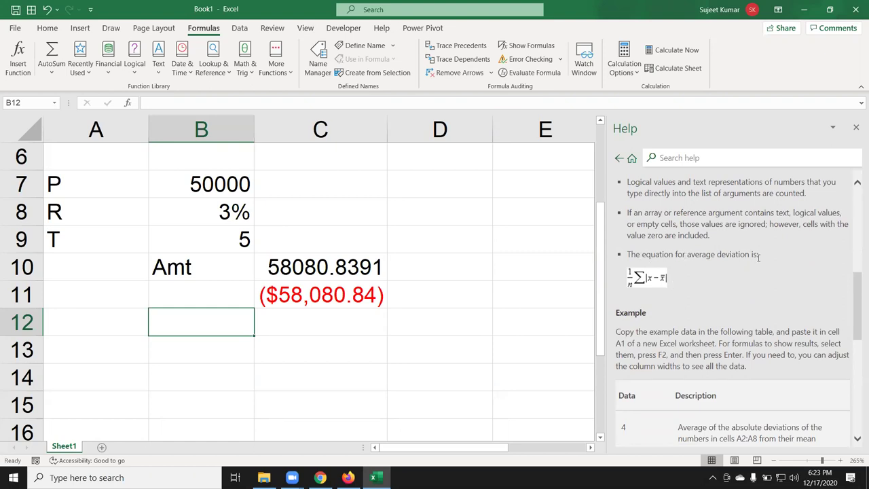
pyautogui.moveTo(759, 256); pyautogui.dragTo(626, 255)
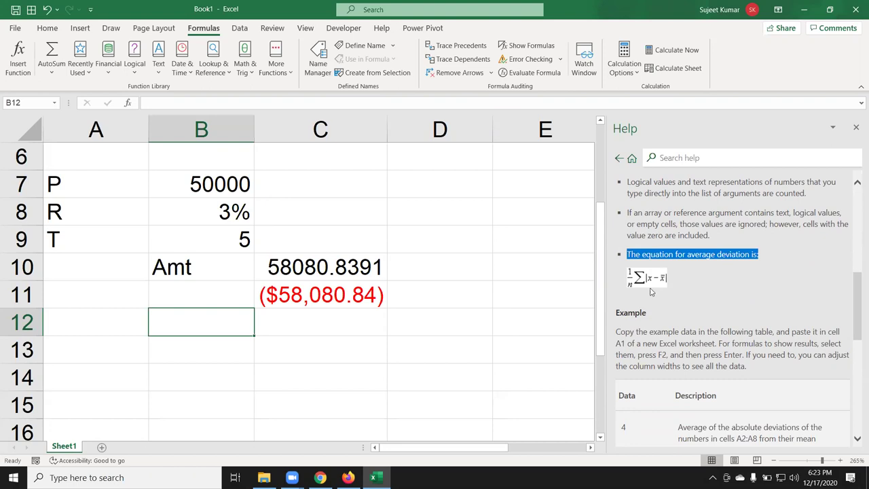
pyautogui.moveTo(678, 293); pyautogui.dragTo(628, 275)
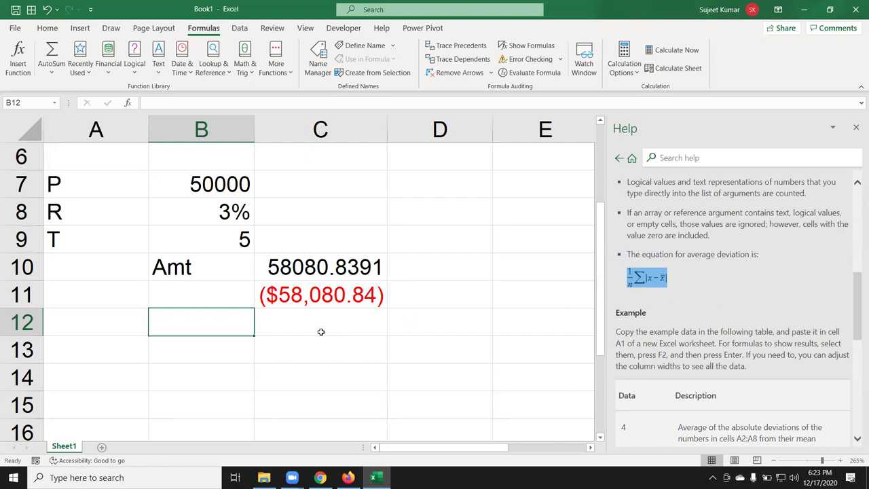
pyautogui.click(332, 295)
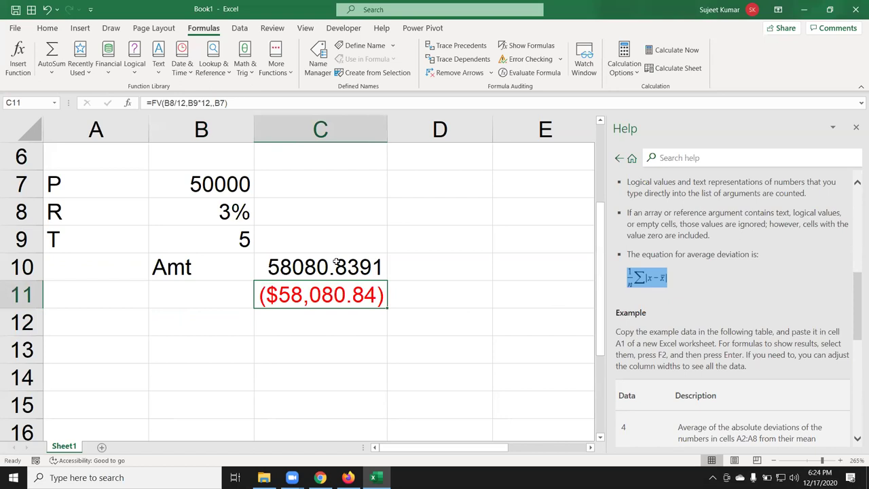
pyautogui.click(335, 264)
pyautogui.doubleClick(303, 264)
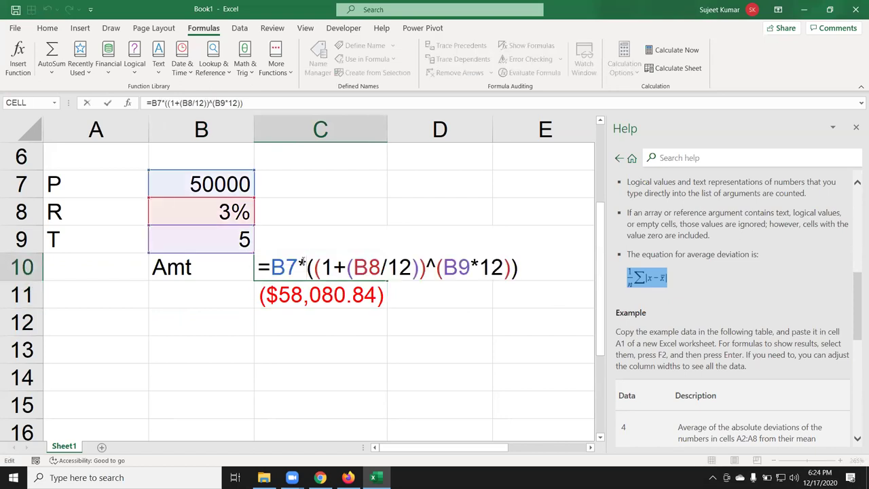
pyautogui.press('Return')
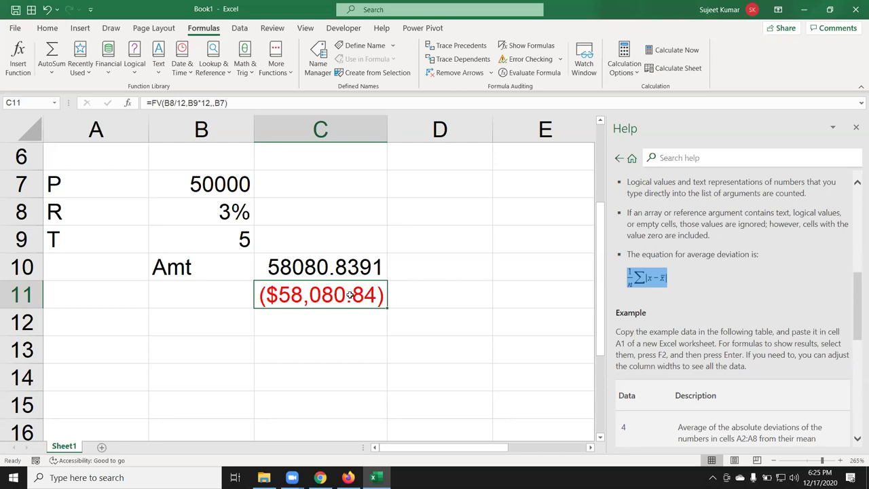
# Inspect C11's =FV(B8/12,B9*12,,B7) formula and leave it unchanged
pyautogui.scroll(-4, 560, 262)
pyautogui.scroll(-3, 732, 311)
pyautogui.scroll(5, 726, 323)
pyautogui.scroll(5, 727, 323)
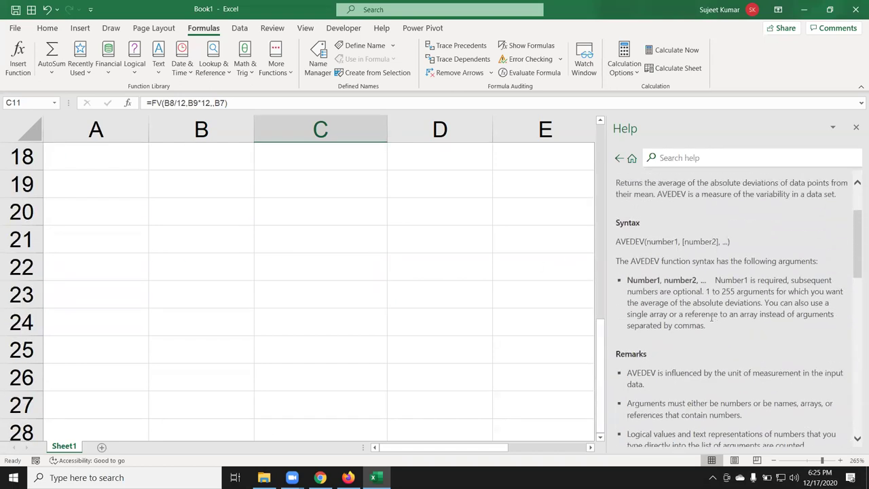
pyautogui.scroll(5, 363, 237)
pyautogui.scroll(-2, 357, 241)
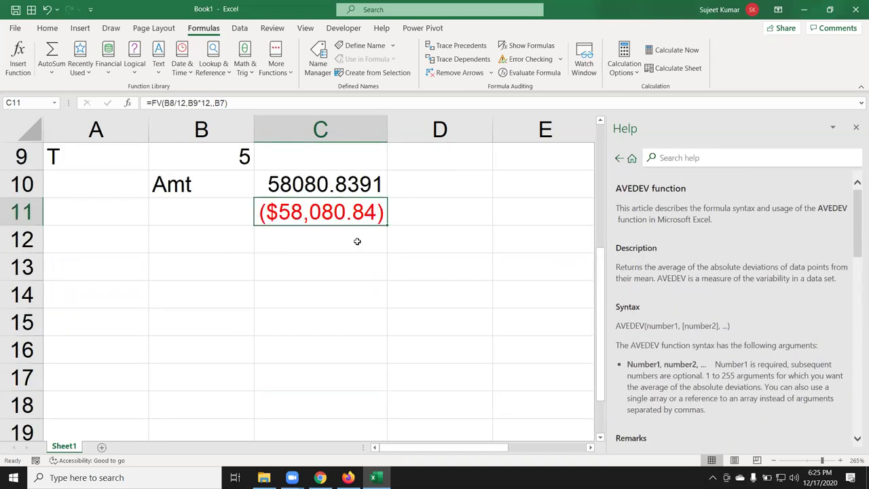
pyautogui.doubleClick(319, 216)
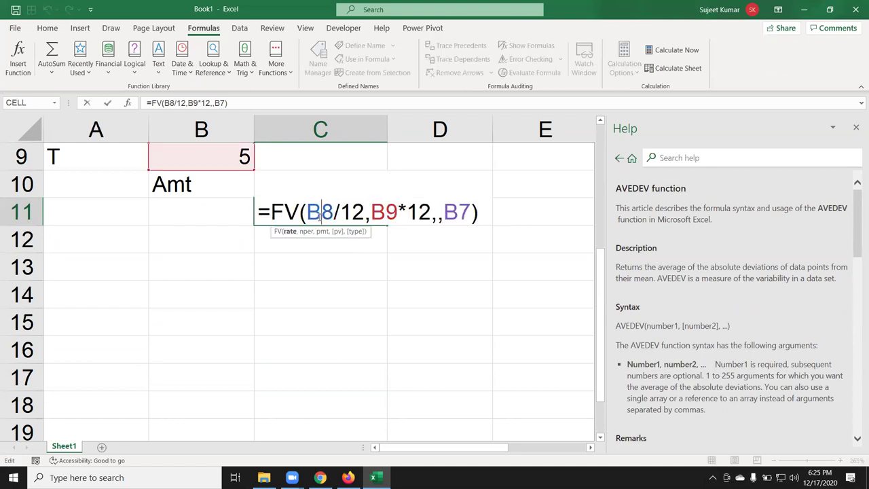
pyautogui.press('Return')
# Close the AVEDEV help article pane
pyautogui.scroll(3, 319, 216)
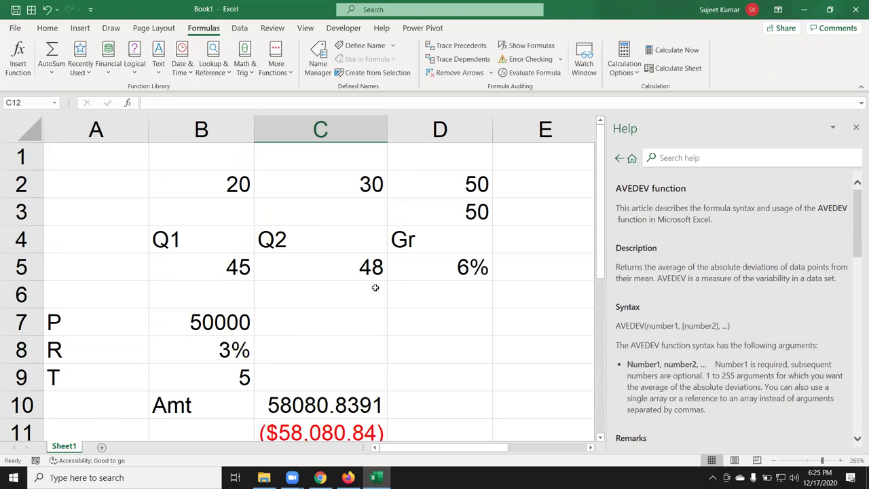
pyautogui.scroll(-1, 687, 259)
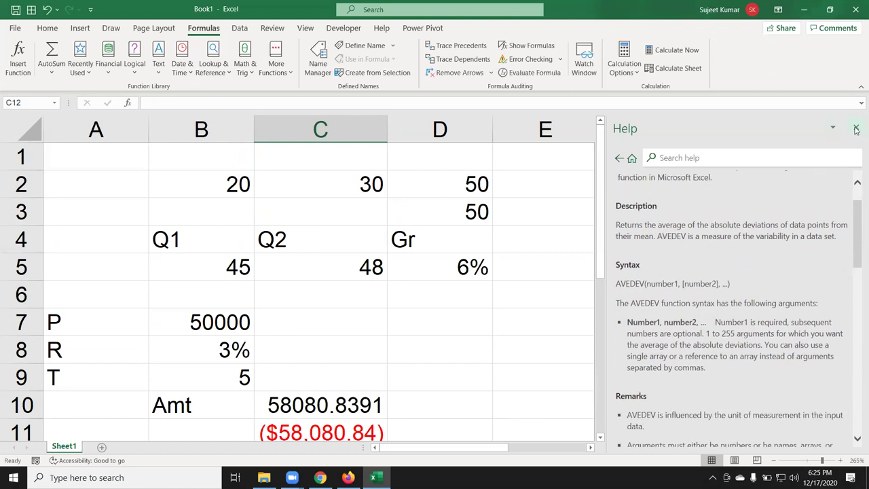
pyautogui.click(856, 127)
pyautogui.scroll(-2, 457, 283)
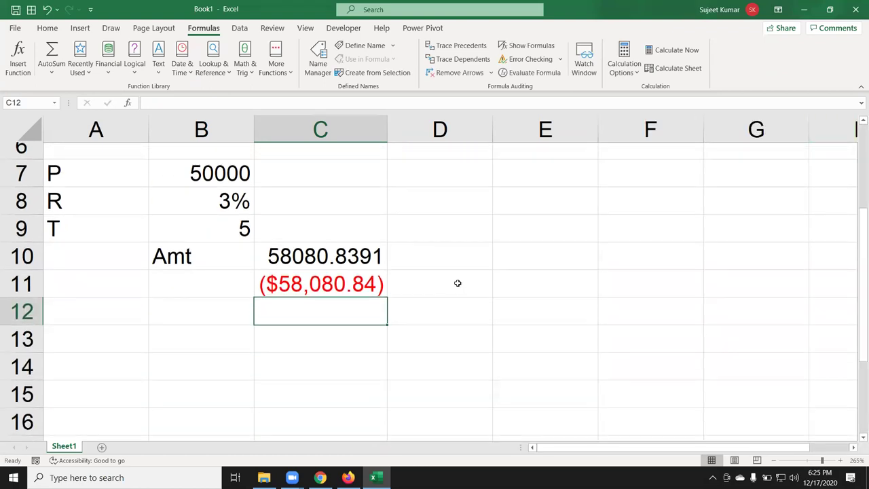
pyautogui.click(341, 268)
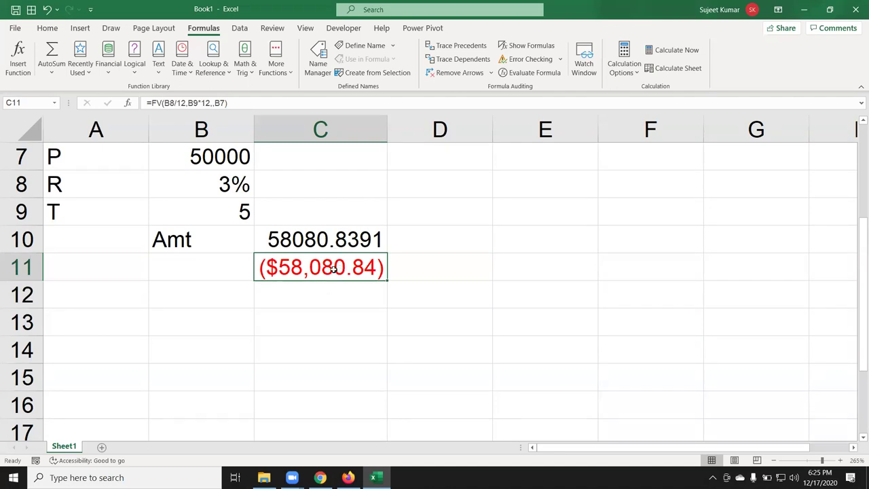
pyautogui.doubleClick(334, 268)
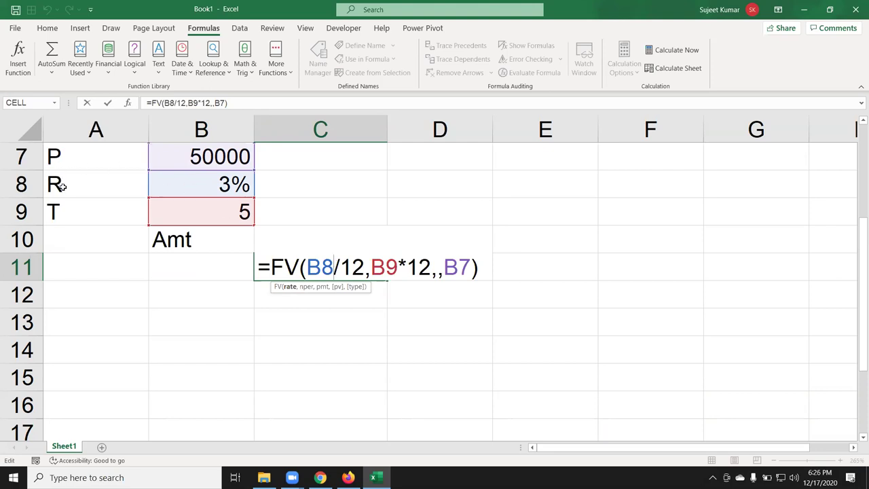
pyautogui.rightClick(3, 178)
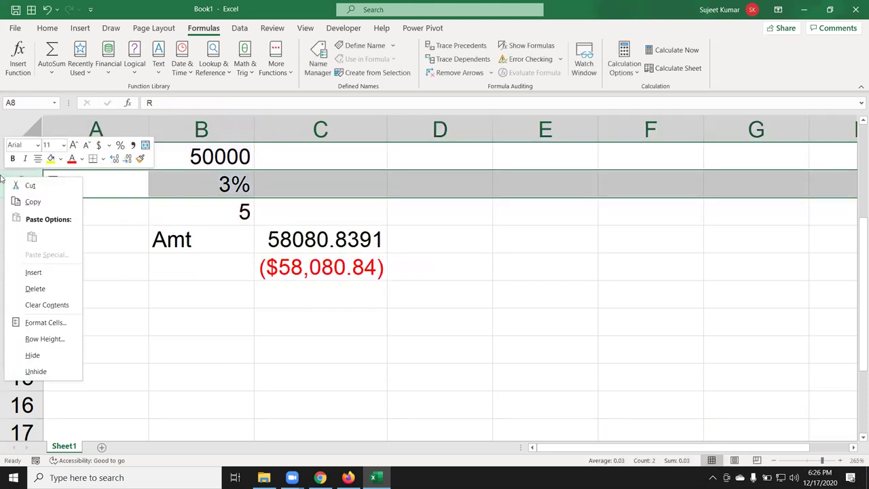
pyautogui.rightClick(4, 211)
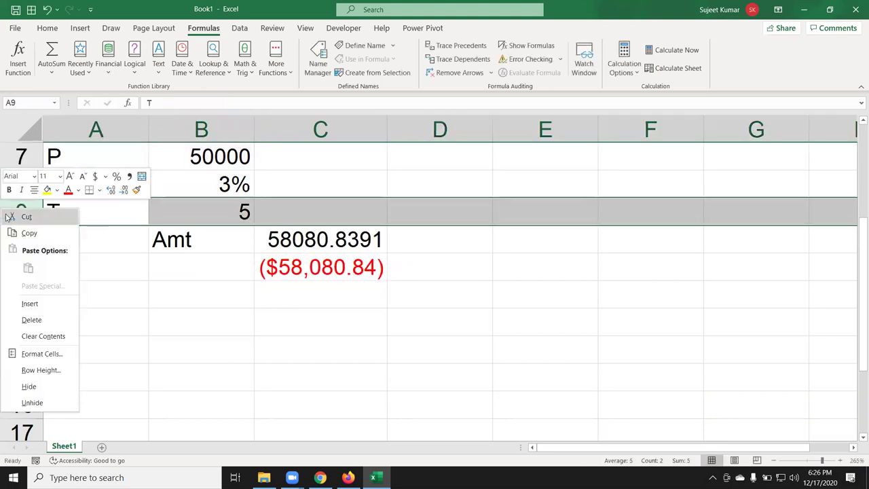
pyautogui.click(112, 300)
pyautogui.click(207, 295)
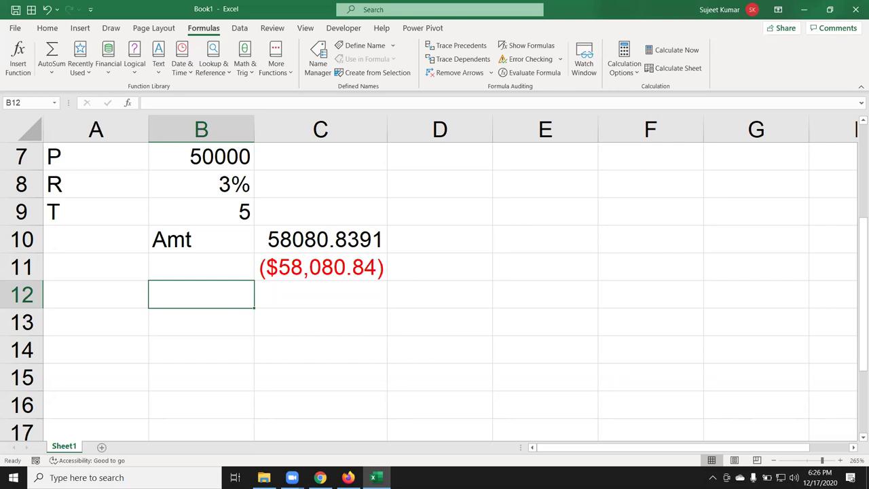
pyautogui.scroll(2, 279, 332)
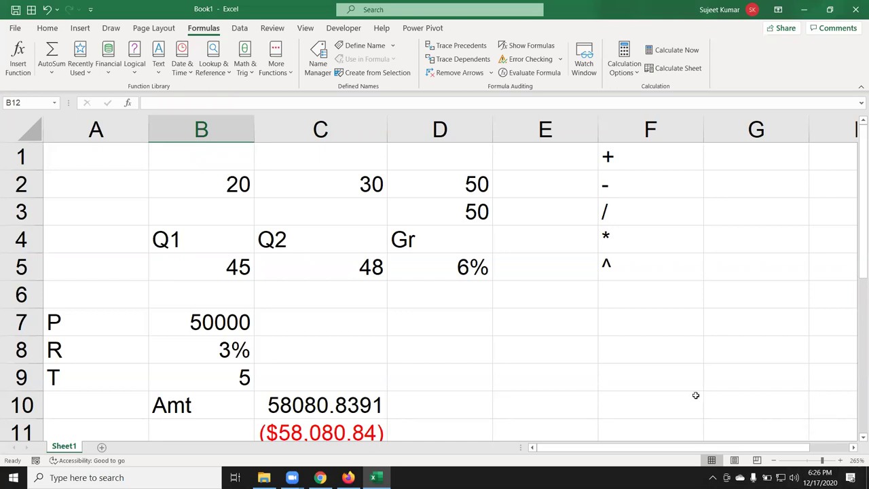
pyautogui.scroll(-2, 537, 397)
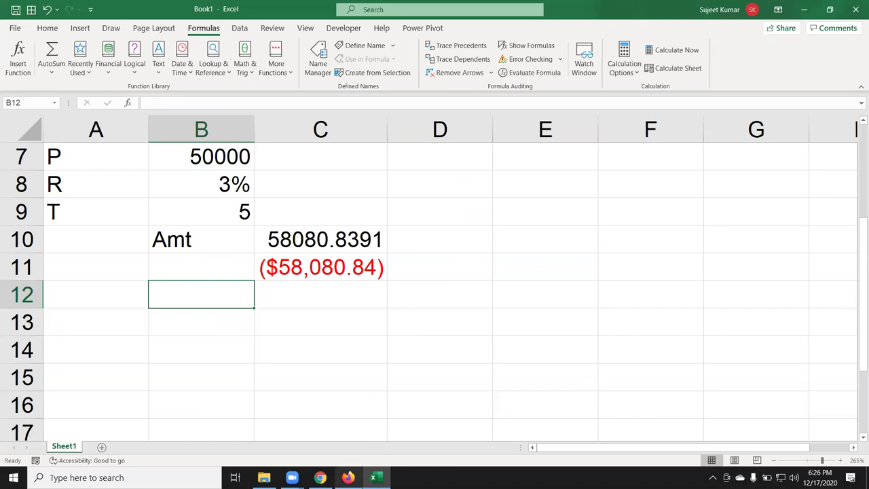
pyautogui.moveTo(348, 477)
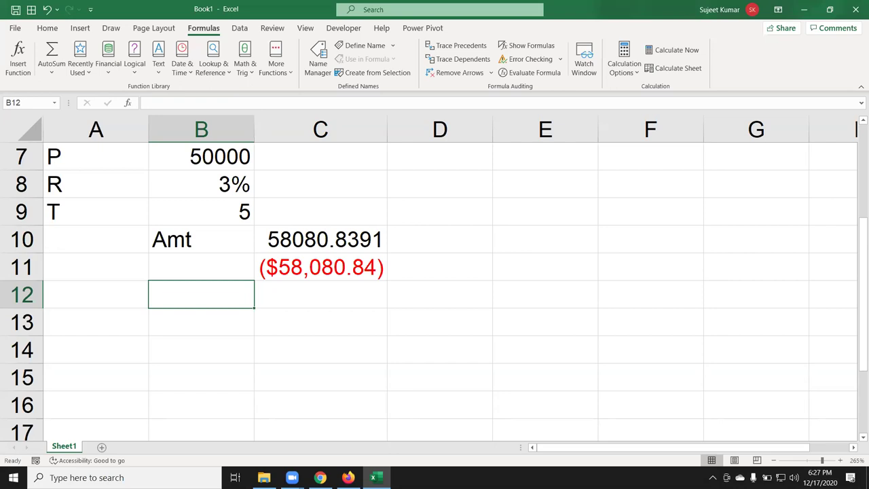
# Select the worked examples block A1:D12, then the operator symbols list F1:F5
pyautogui.click(477, 178)
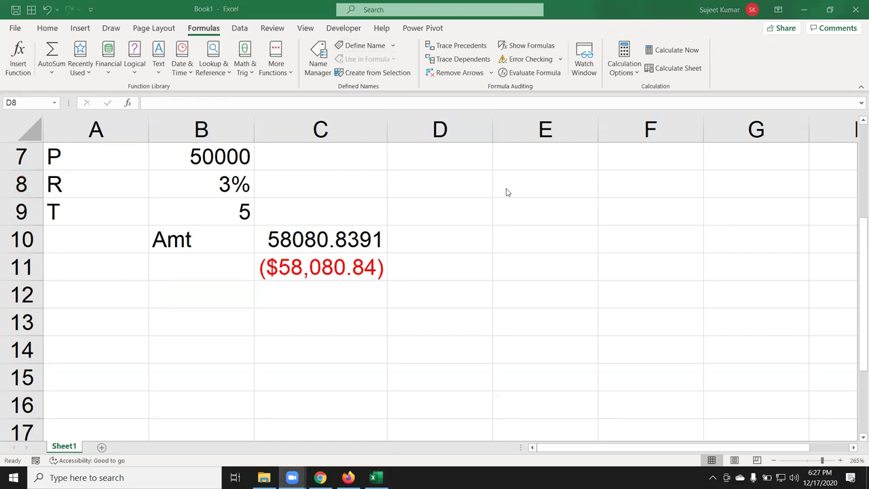
pyautogui.click(414, 298)
pyautogui.moveTo(420, 294); pyautogui.dragTo(96, 156)
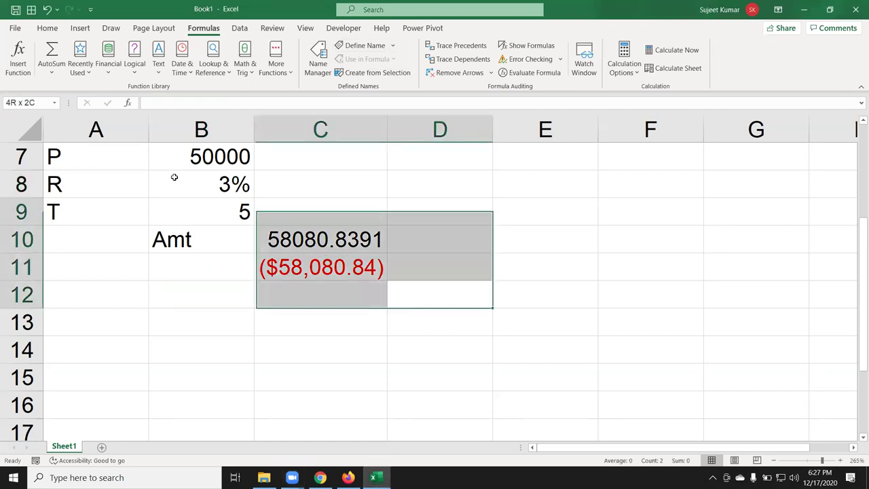
pyautogui.click(629, 273)
pyautogui.moveTo(621, 166); pyautogui.dragTo(620, 163)
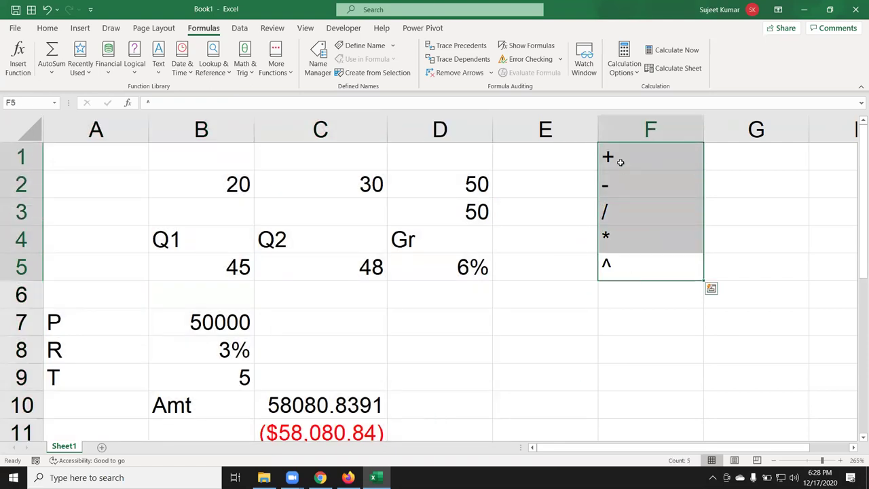
pyautogui.click(622, 260)
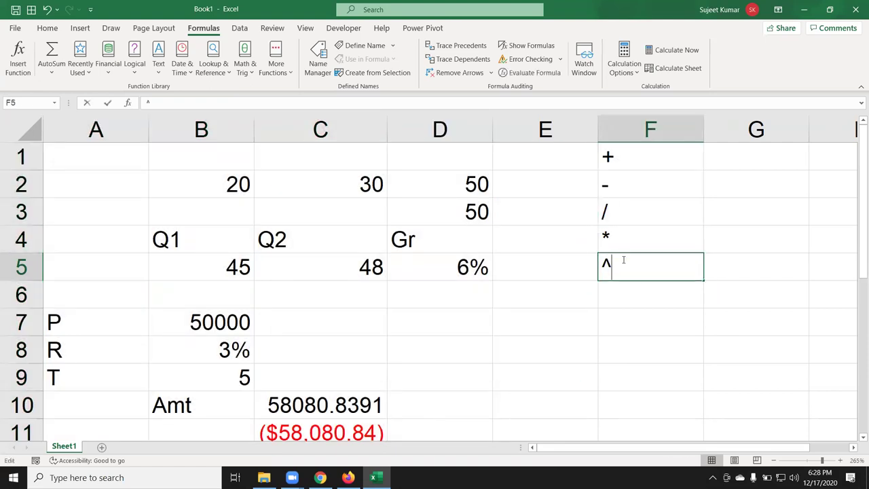
# Enter the formula =10^10 in empty cell E6
pyautogui.click(524, 308)
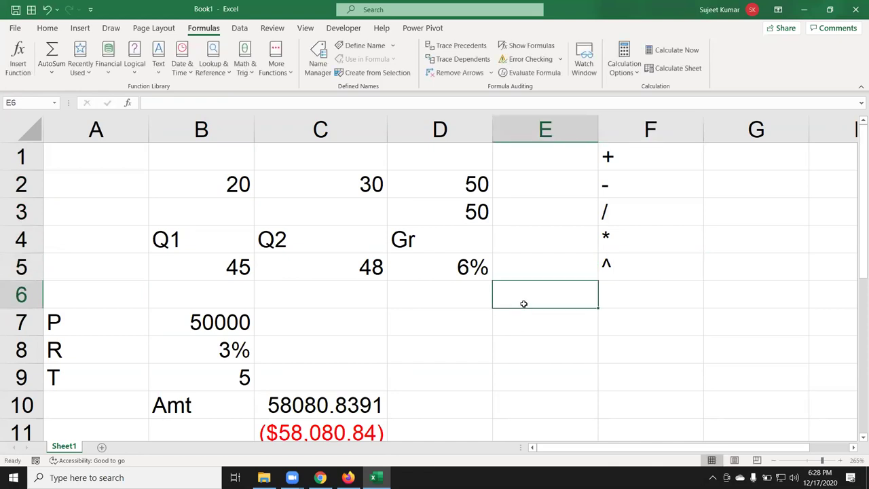
pyautogui.write('=10^10')
pyautogui.press('Return')
# Edit E6's formula from =10^10 to =10^2 so it shows 100
pyautogui.click(523, 303)
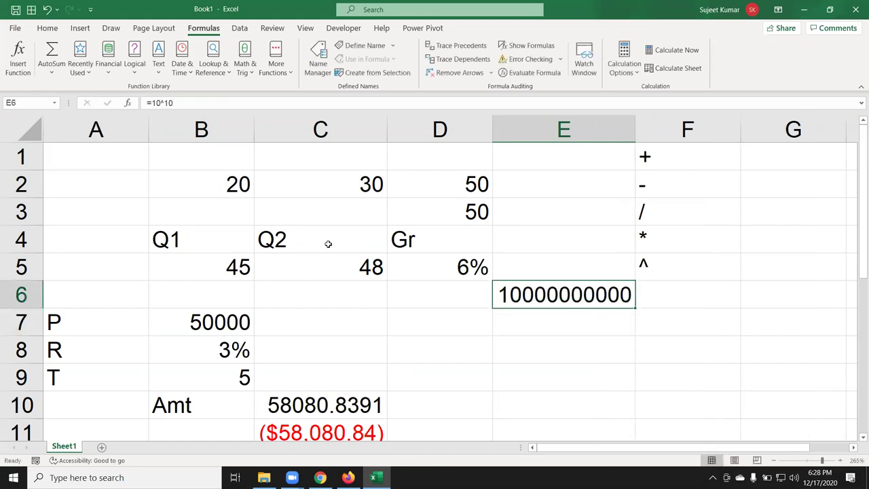
pyautogui.click(219, 104)
pyautogui.press('BackSpace')
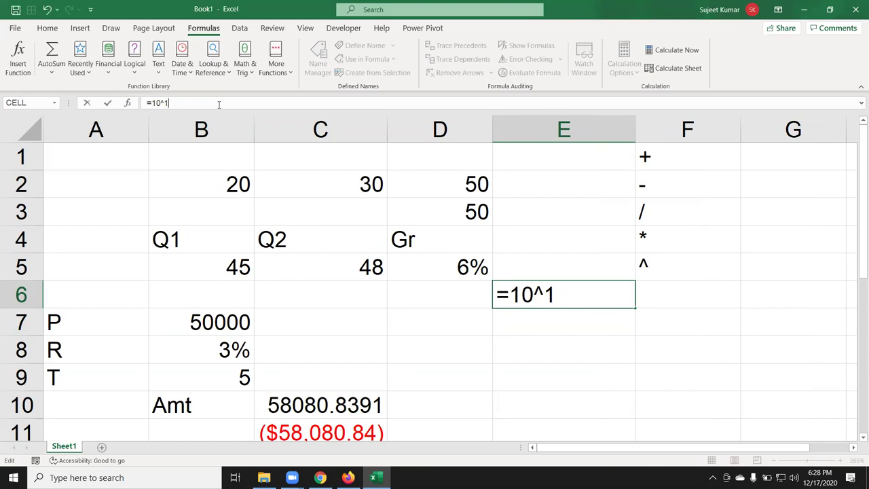
pyautogui.press('BackSpace')
pyautogui.write('2')
pyautogui.press('Return')
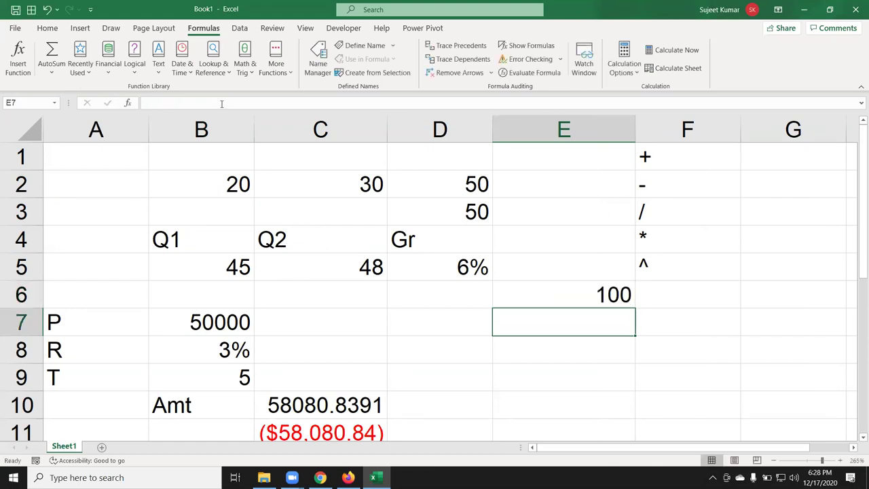